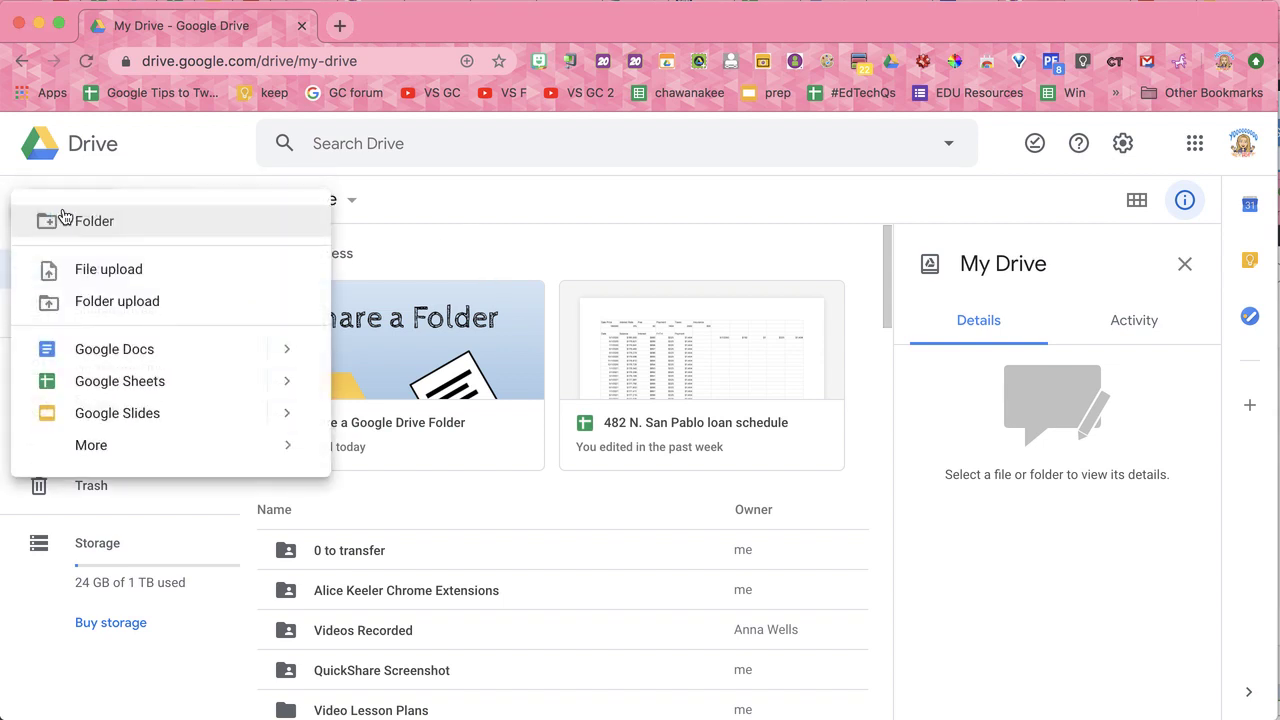
Step: Create a blank Google Form from Drive's New > More menu
mouse_move(116, 450)
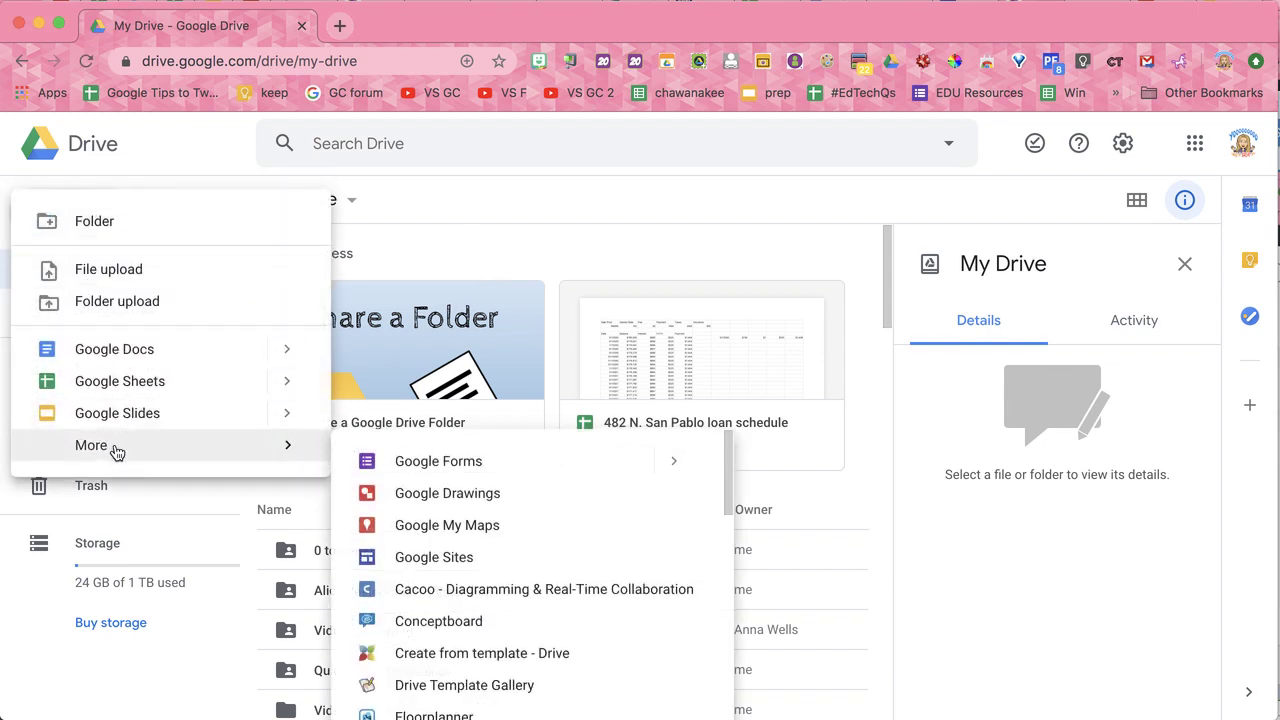
left_click(400, 463)
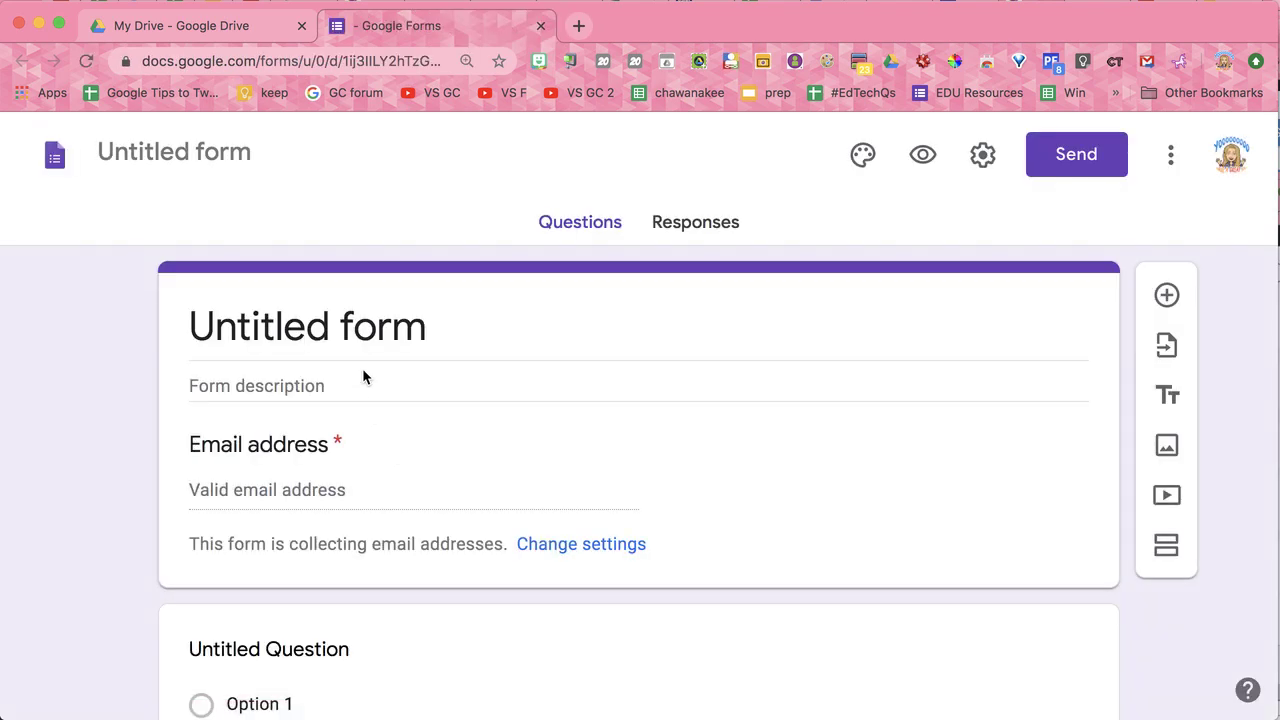
Step: Type 'Qui' in the first question and title the form heading 'Quick Quiz'
left_click(269, 649)
type("Qui")
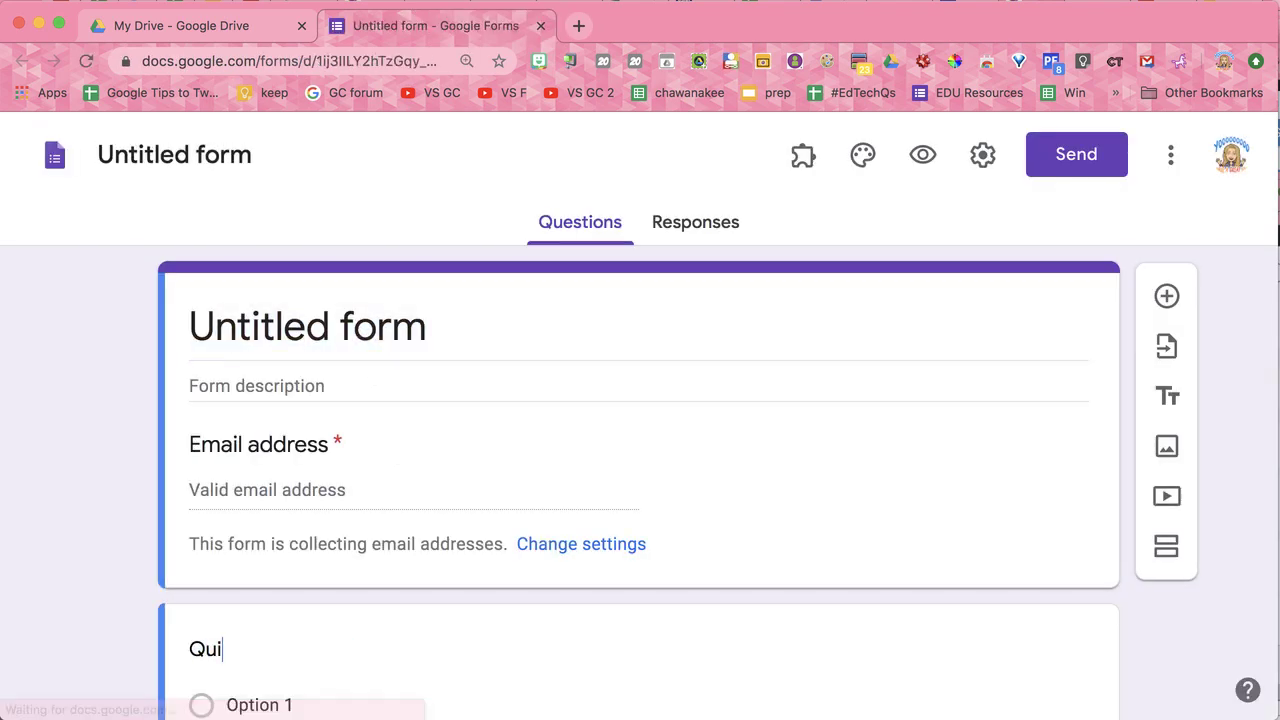
left_click(314, 326)
type("Q")
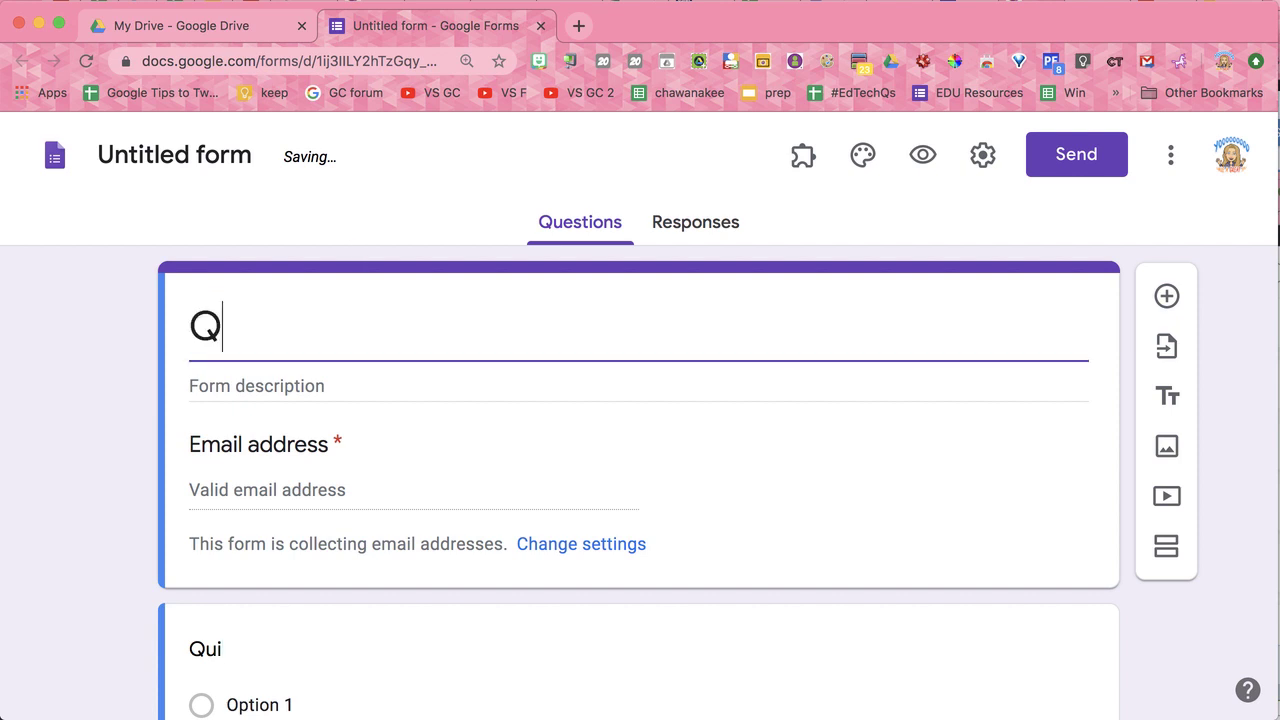
type("uick Quiz")
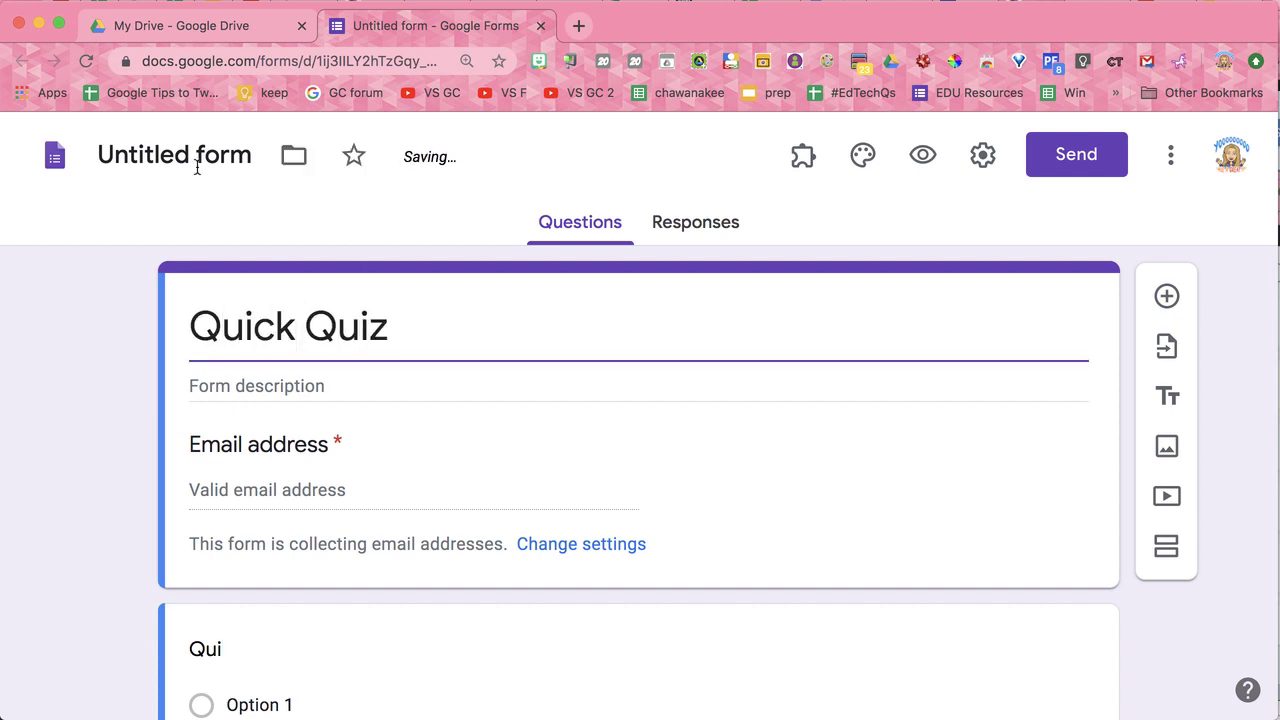
Step: Set the form's file name to 'Quick Quiz'
left_click(194, 147)
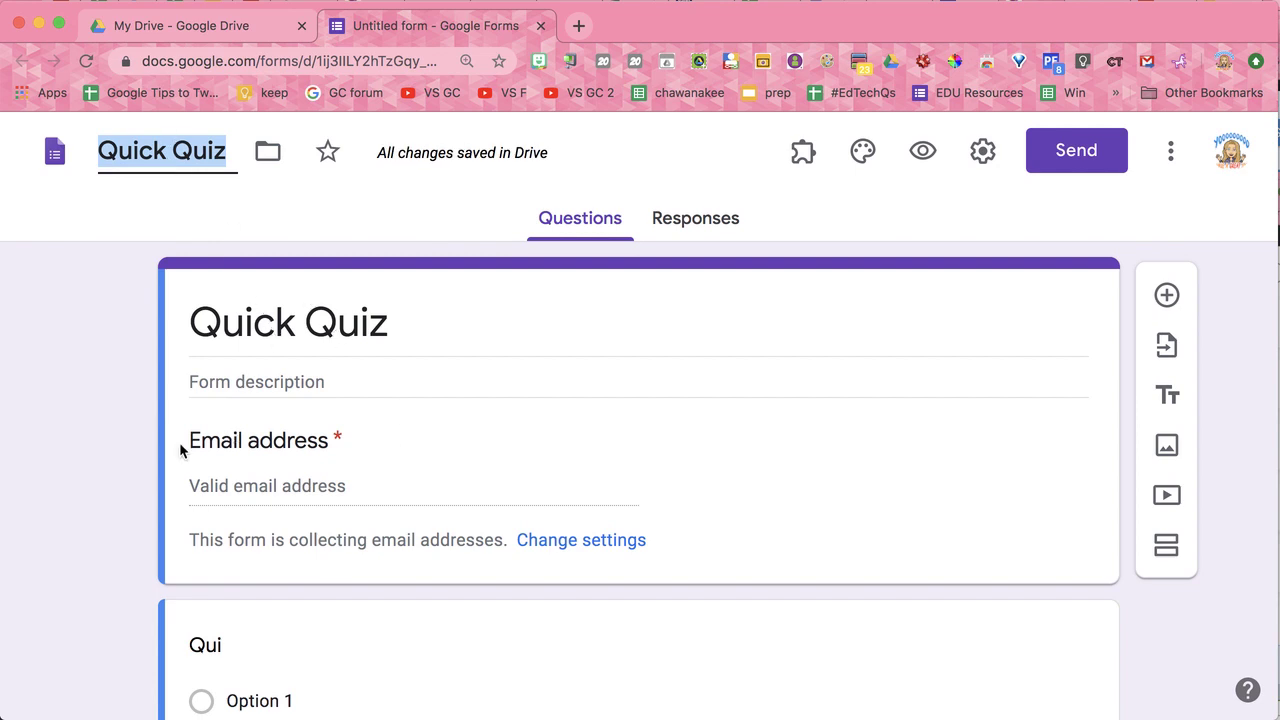
left_click_drag(191, 440, 272, 440)
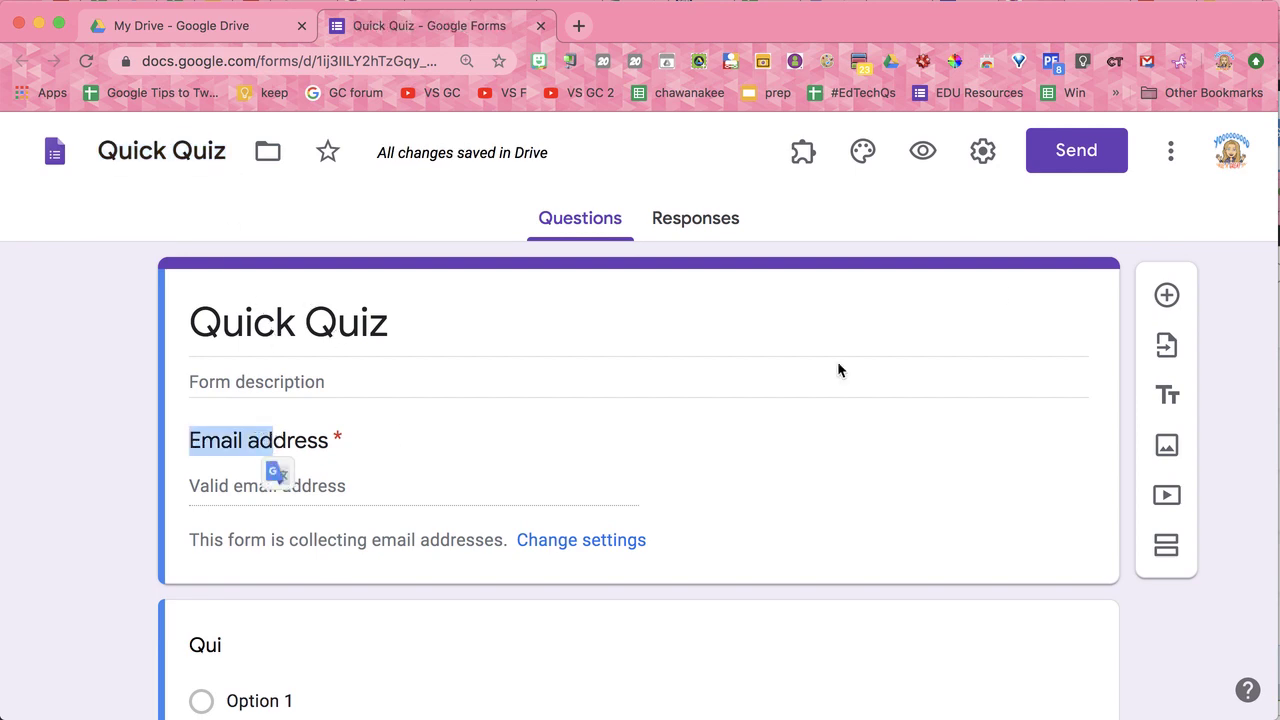
left_click(991, 206)
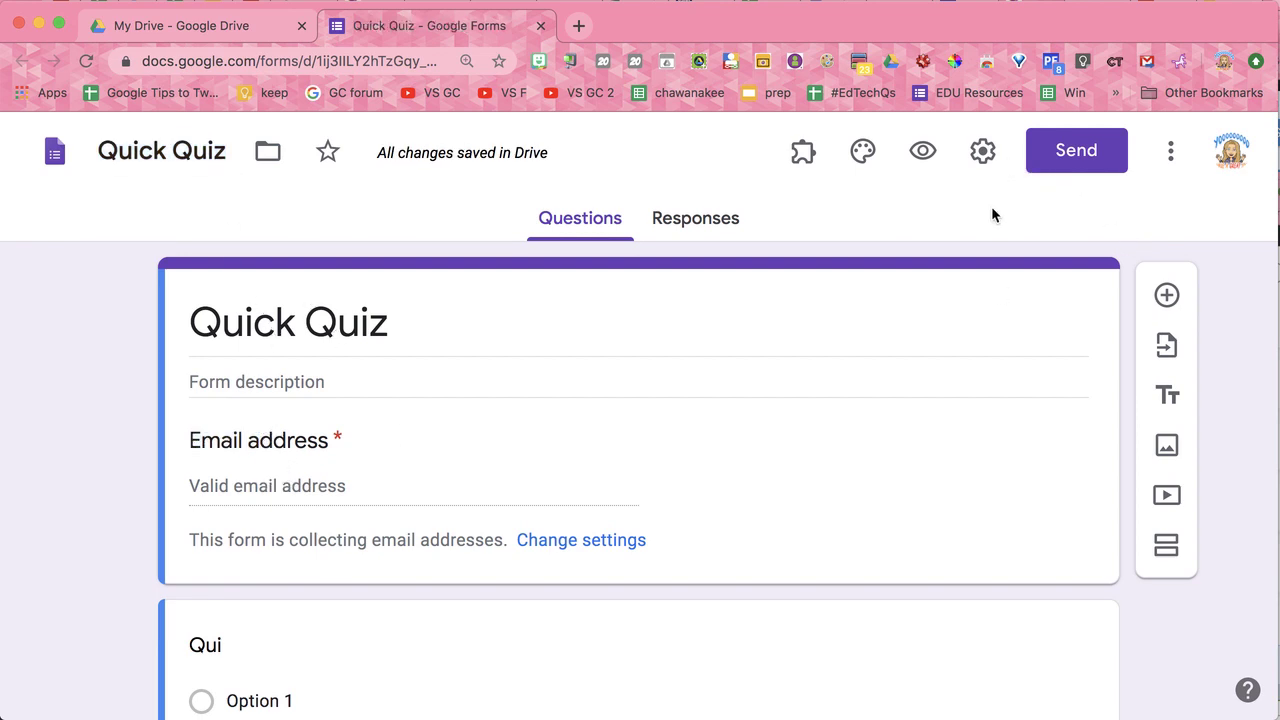
Step: Turn off response receipts in Settings, keep email collection on, and save
left_click(983, 152)
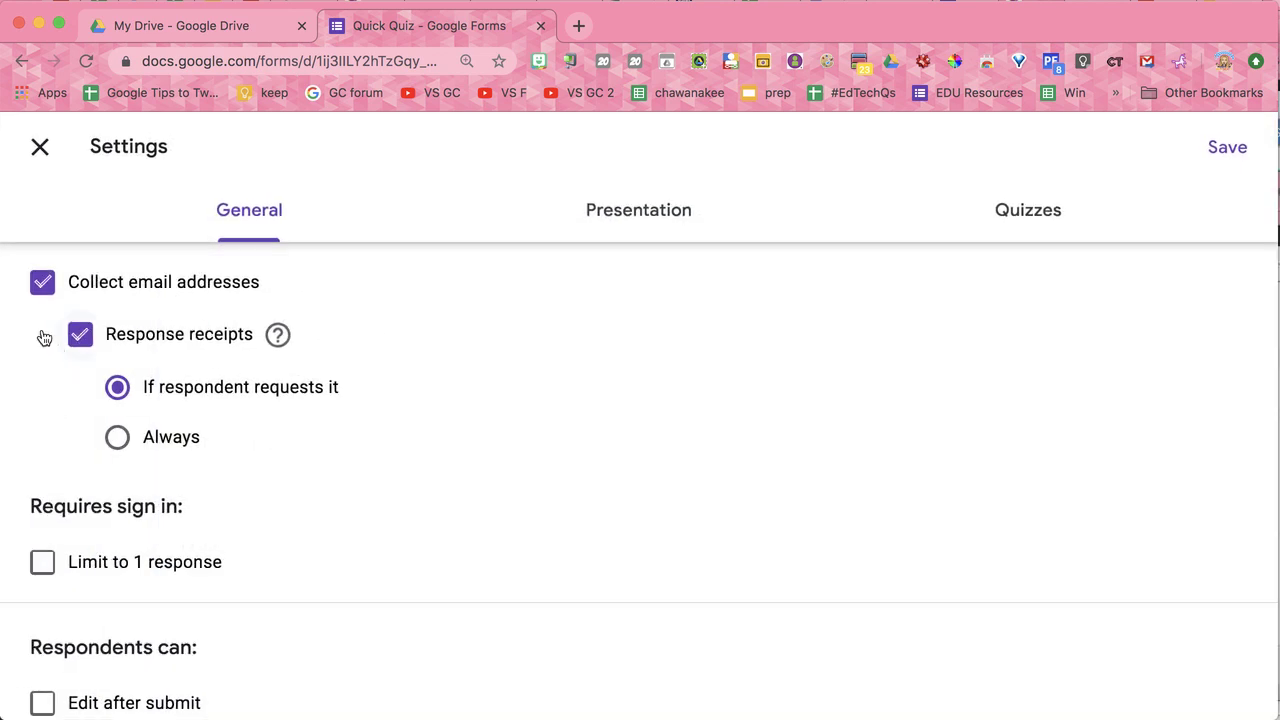
left_click(78, 344)
left_click(43, 284)
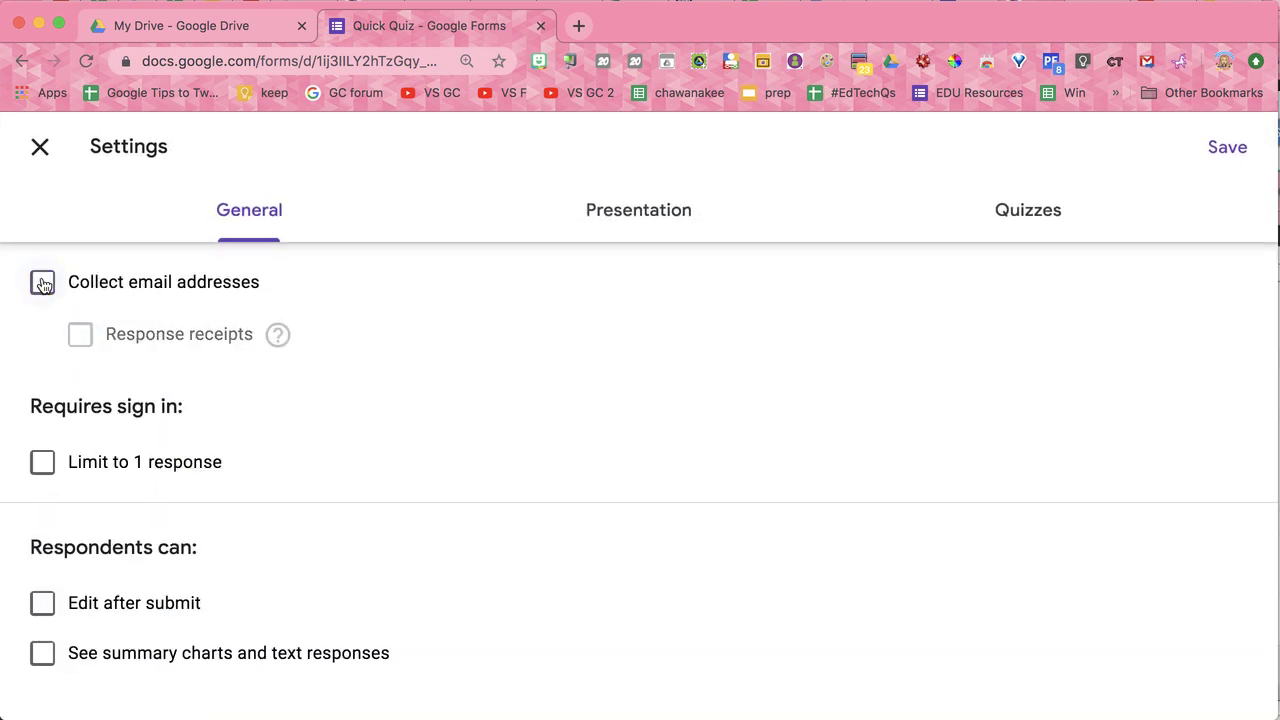
left_click(43, 284)
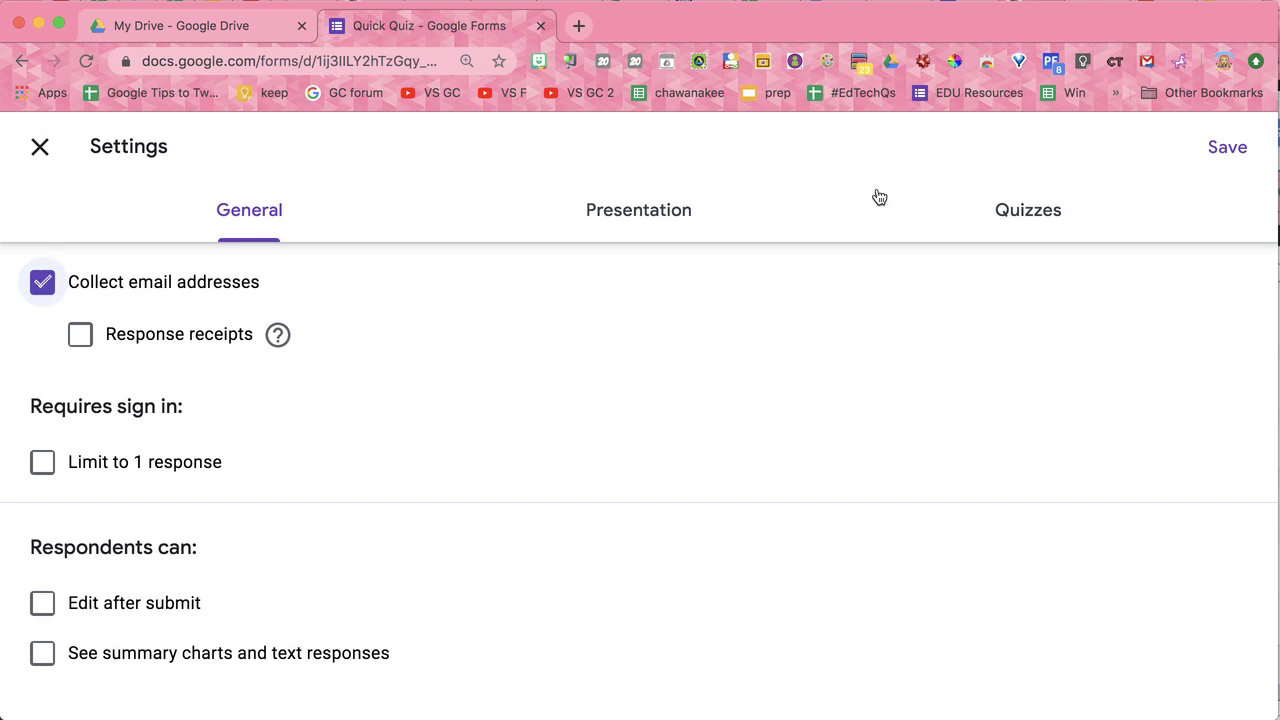
left_click(1228, 147)
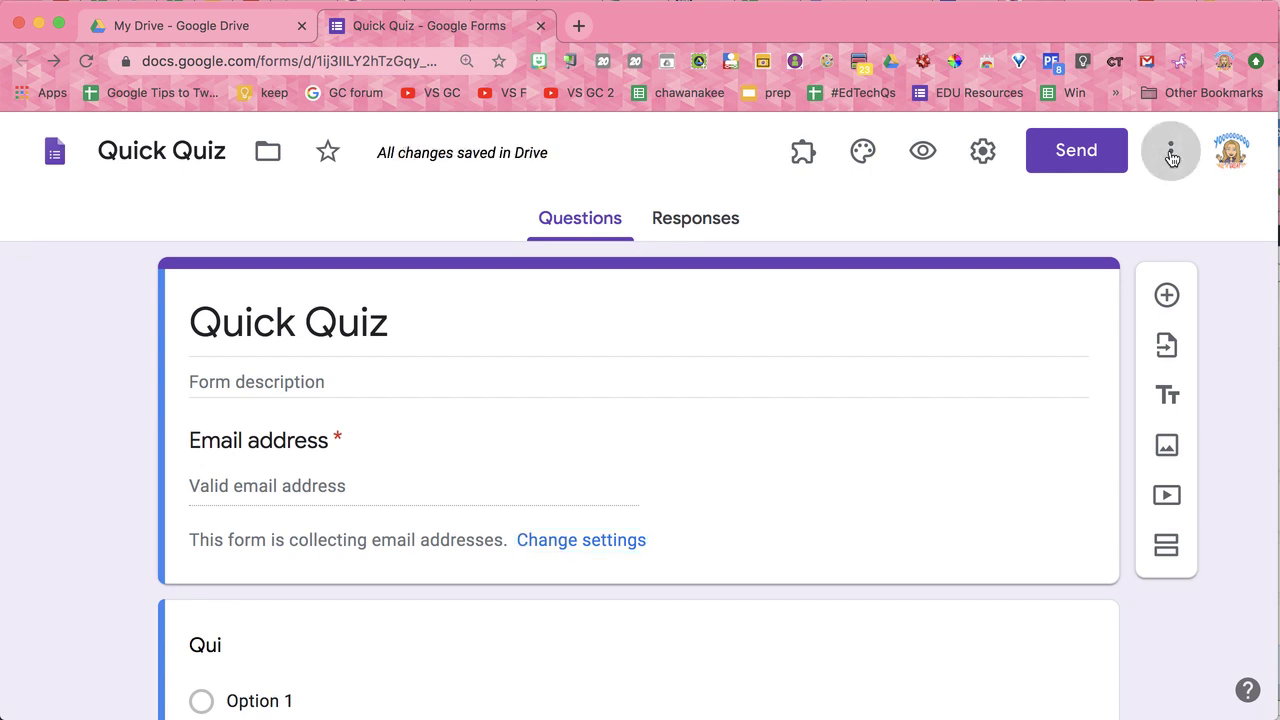
Step: Review the default Preferences for new forms and cancel without changes
left_click(1170, 151)
scroll(1100, 425, "down", 1)
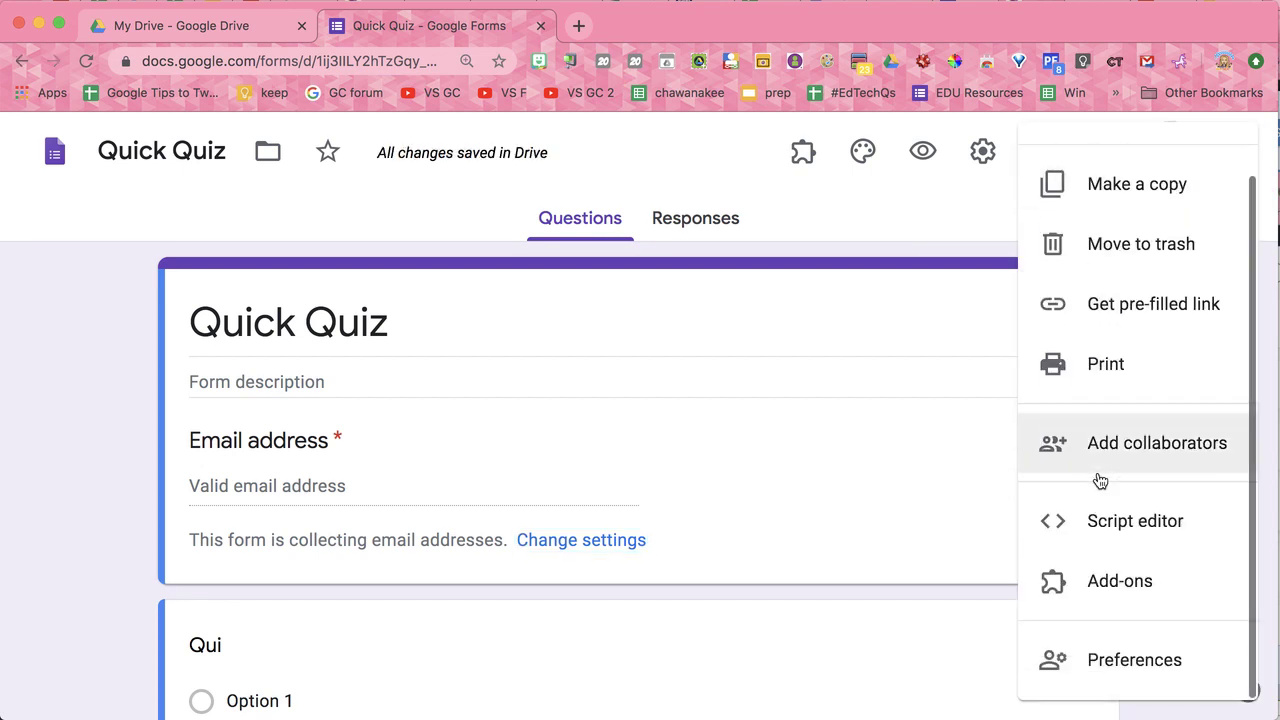
left_click(1108, 663)
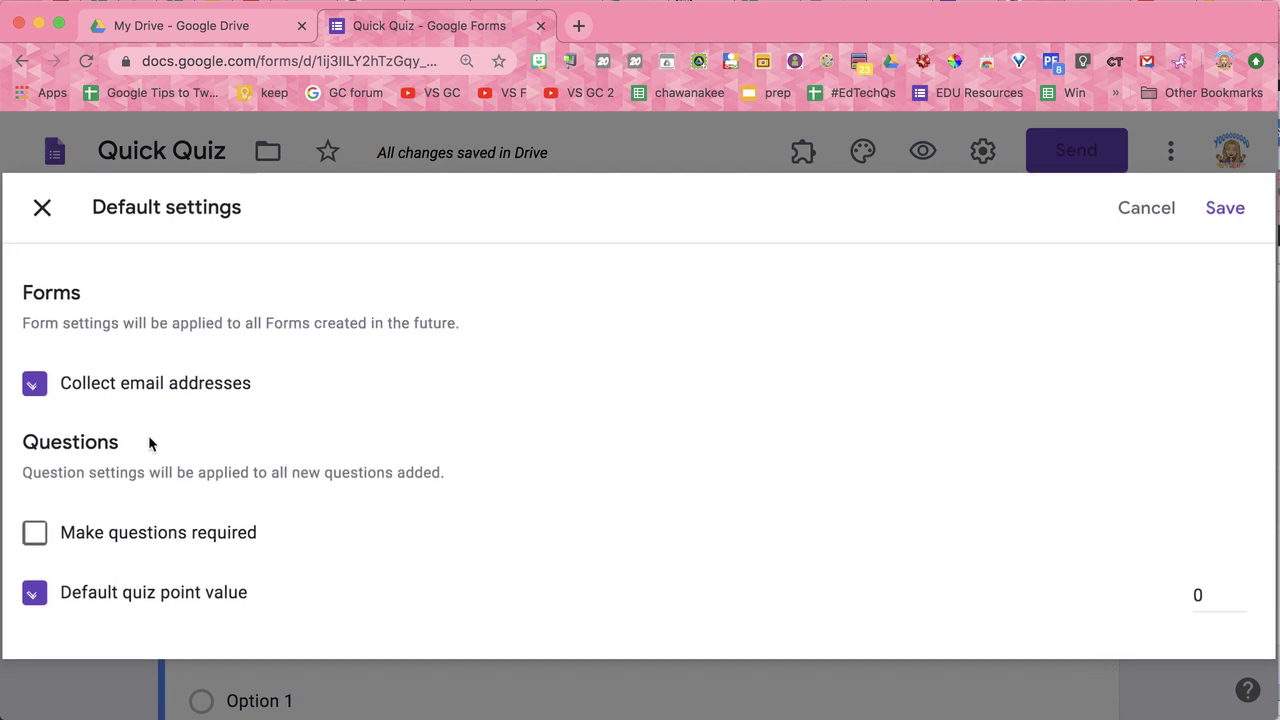
left_click(53, 392)
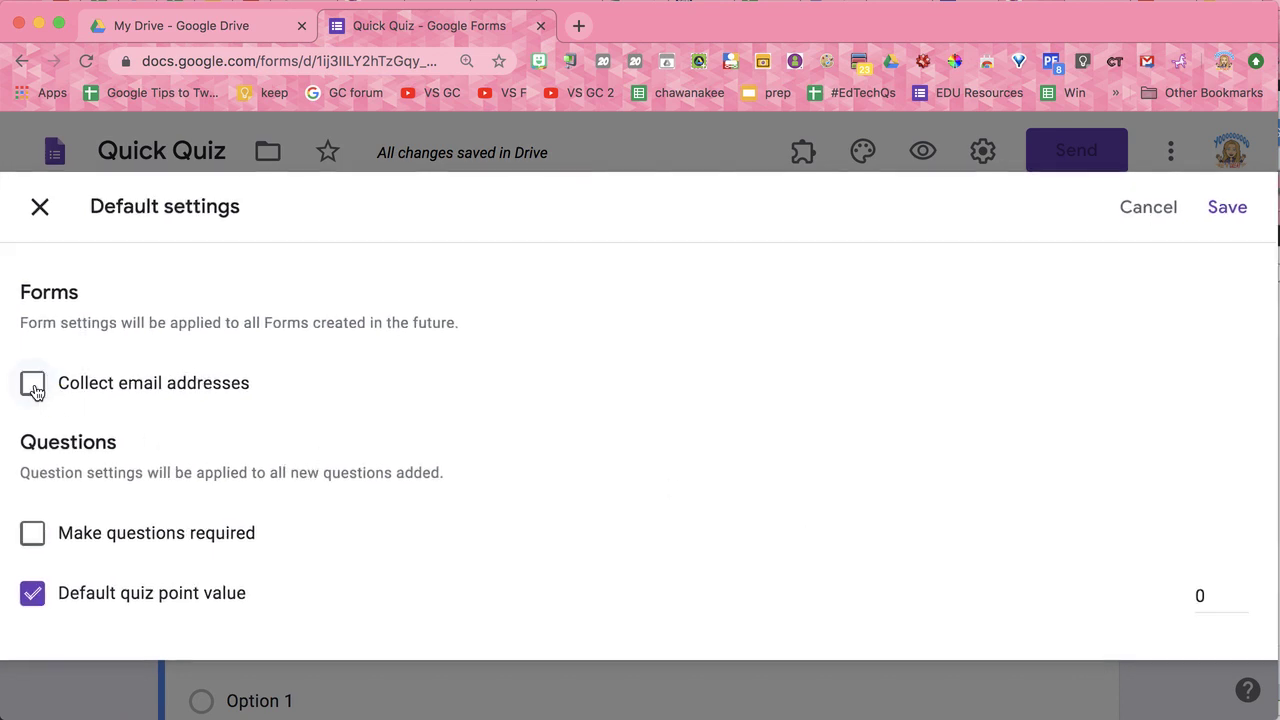
left_click(40, 389)
left_click(1162, 208)
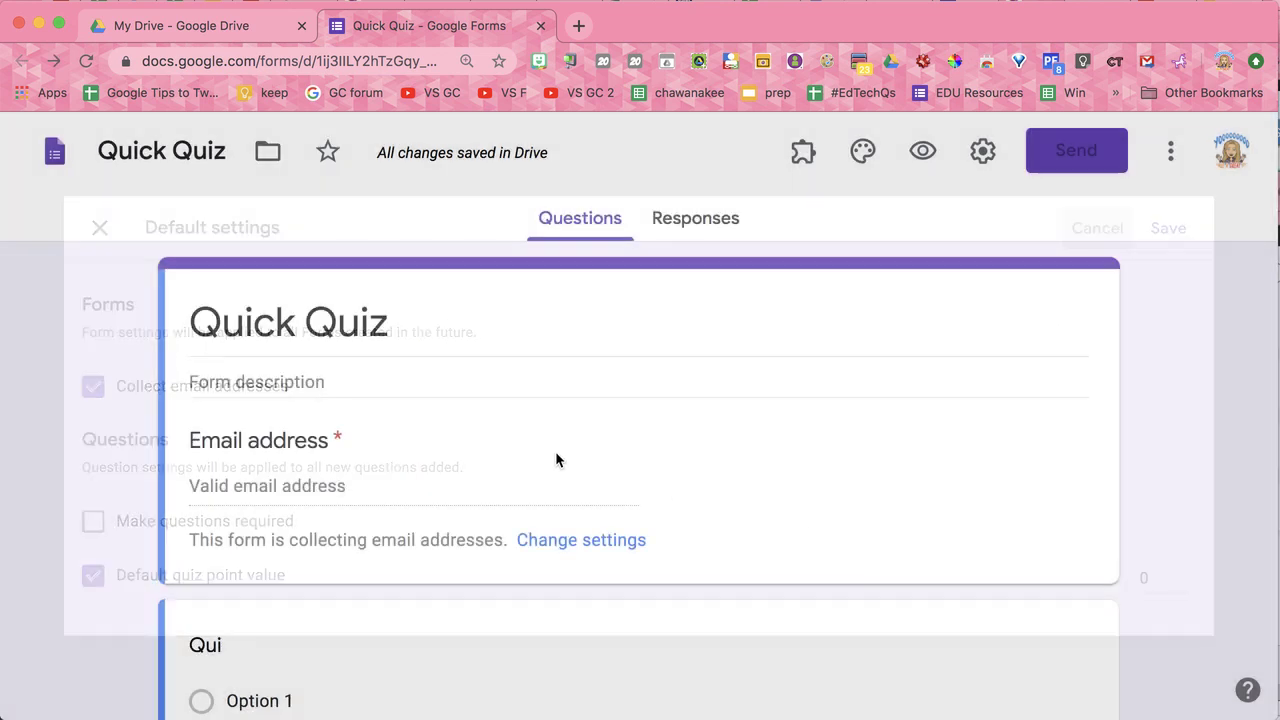
scroll(391, 485, "down", 3)
Step: Retitle the first question 'First Name' and add a 'Last Name' question below it
left_click(259, 522)
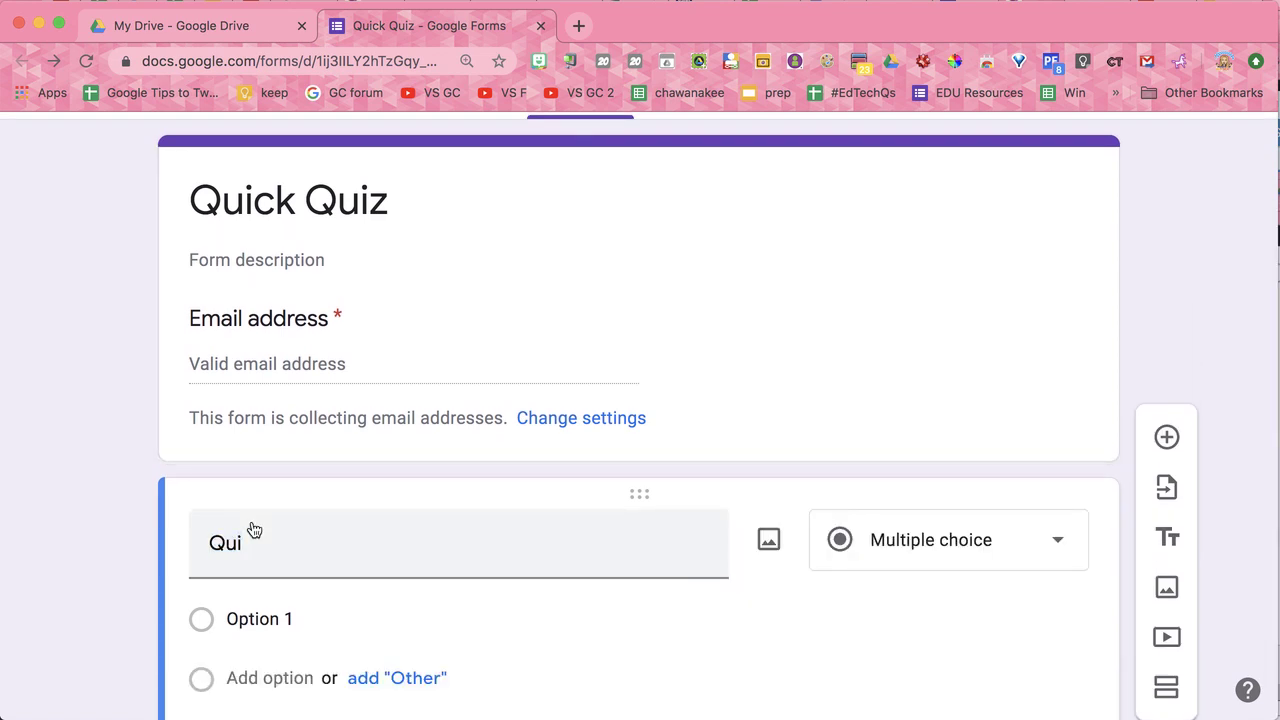
double_click(254, 539)
type("First Name")
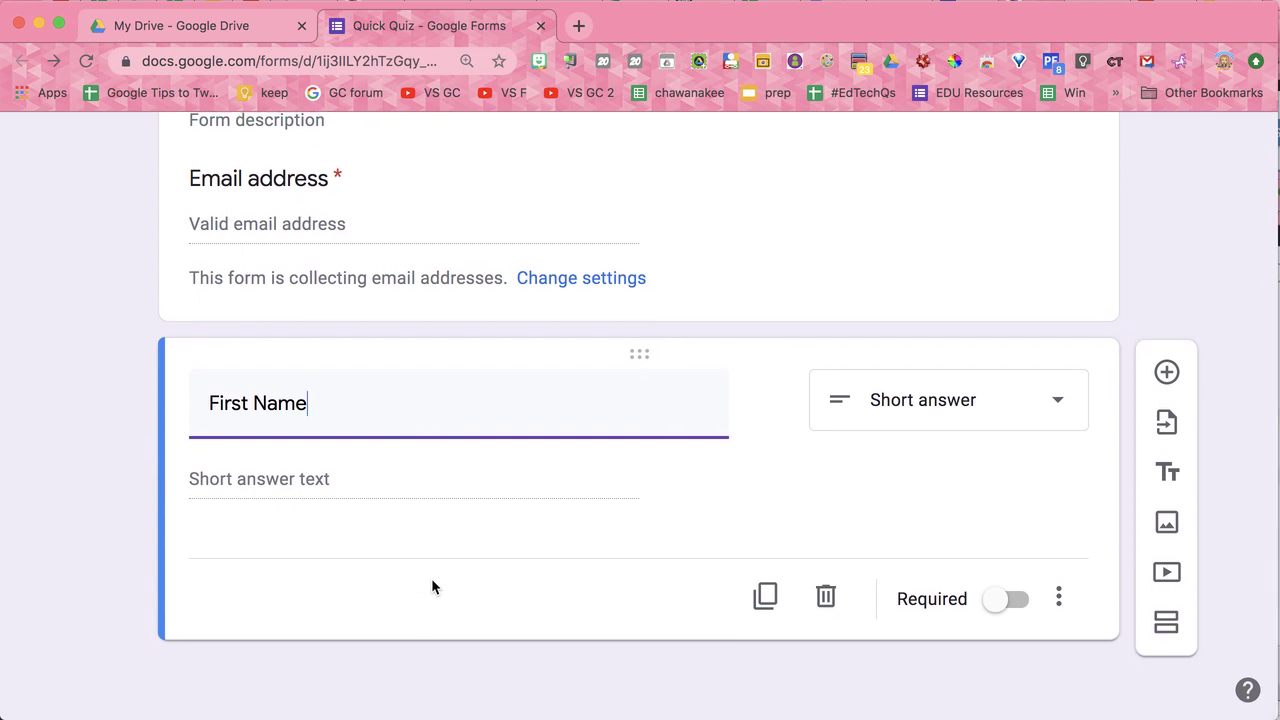
key("Return")
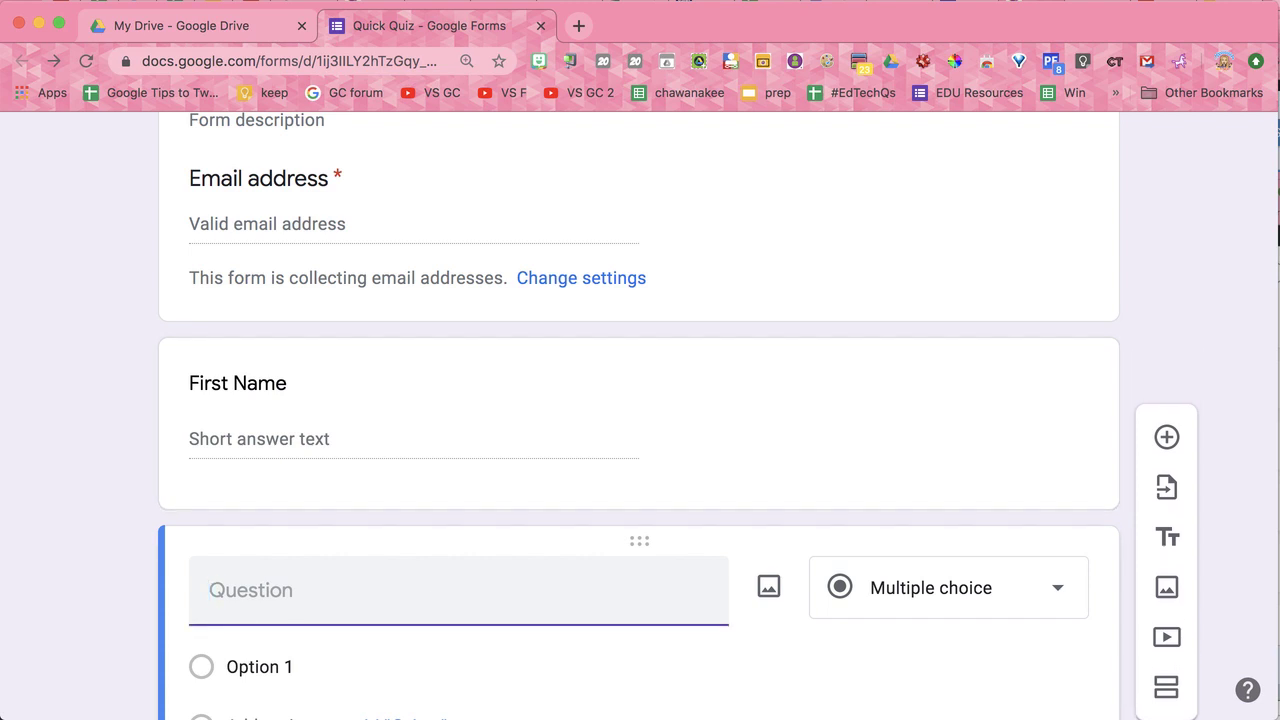
type("Last Name")
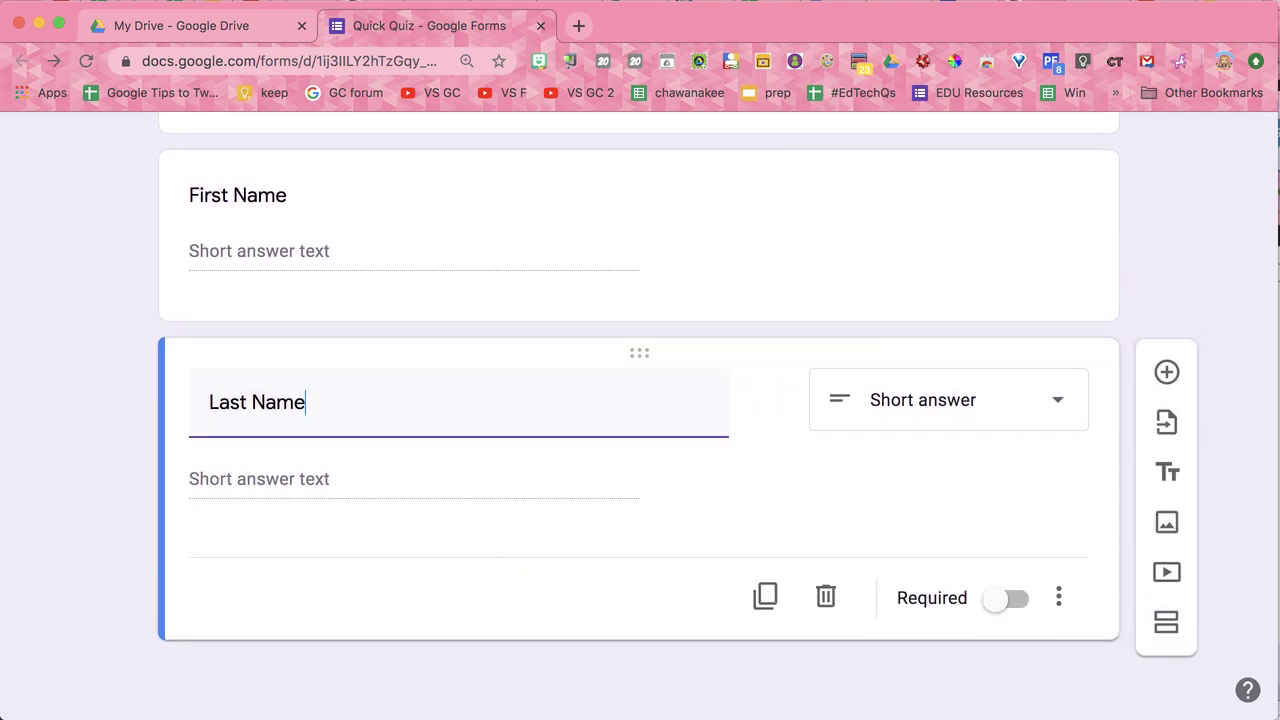
left_click(1167, 372)
Step: Type the question 'What color is red riding hoods hood?'
type("What")
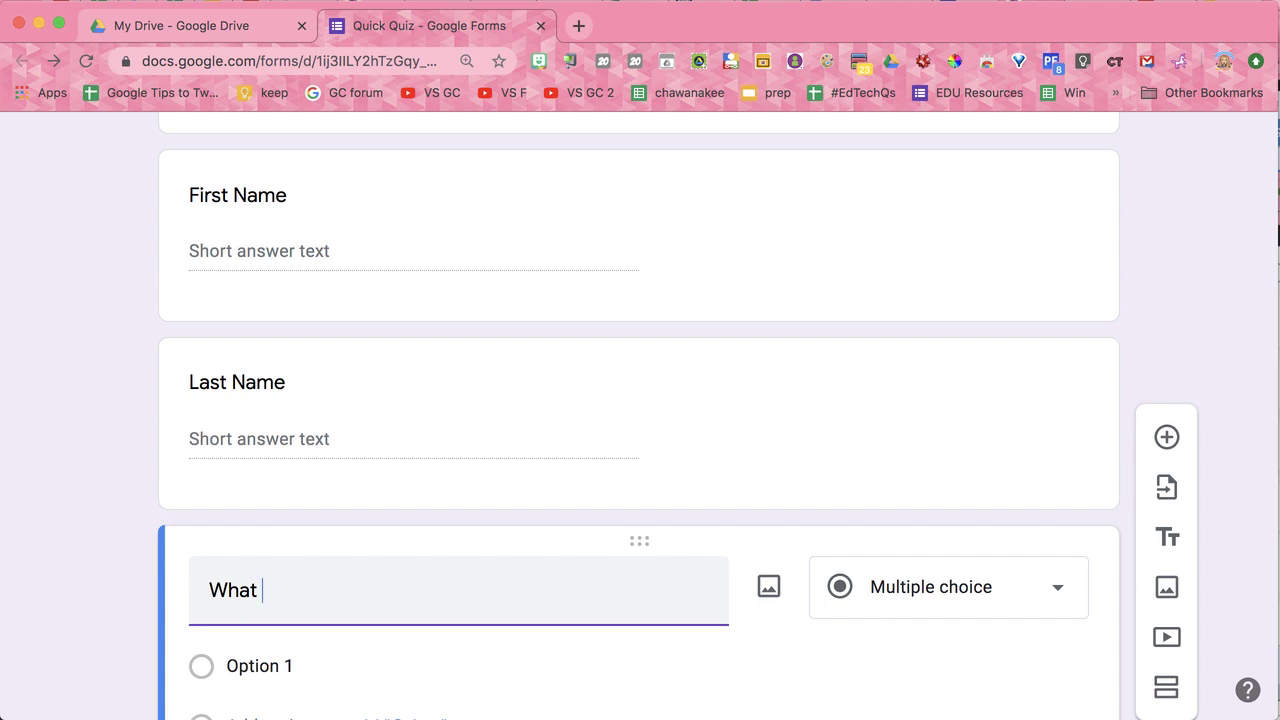
type("collor is red ridin")
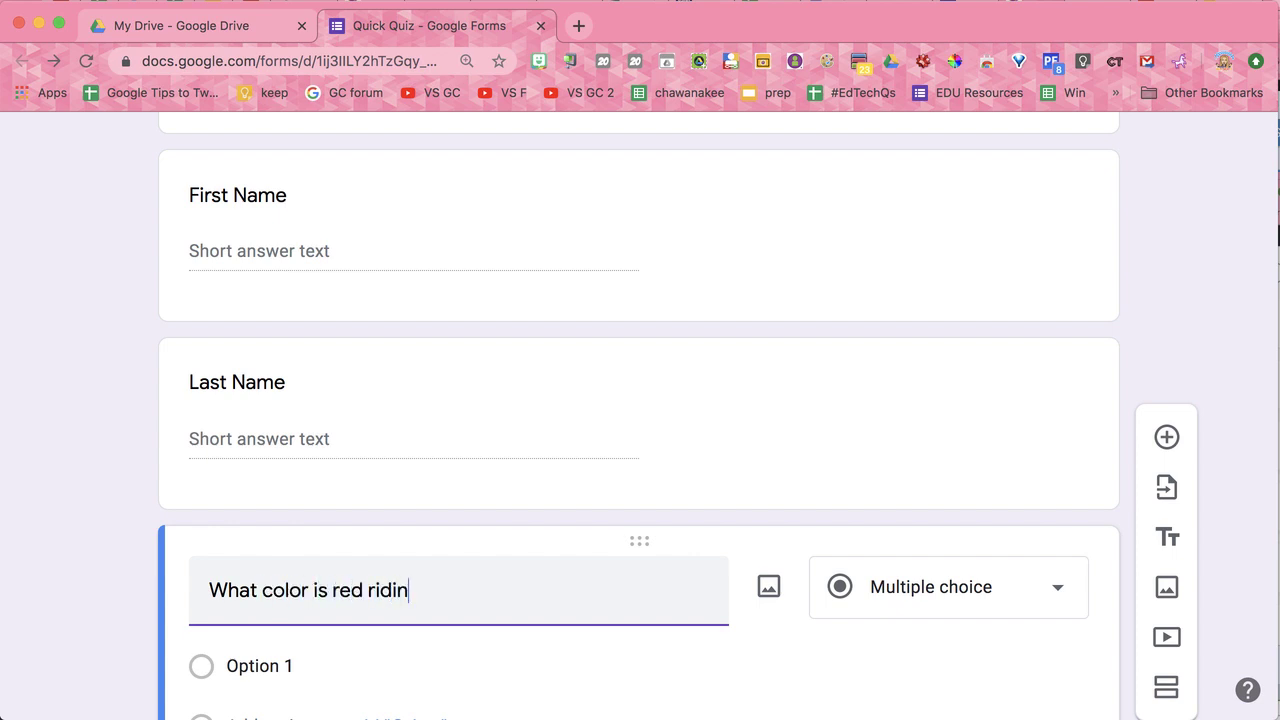
type("g")
key("BackSpace")
type("hoods hoot")
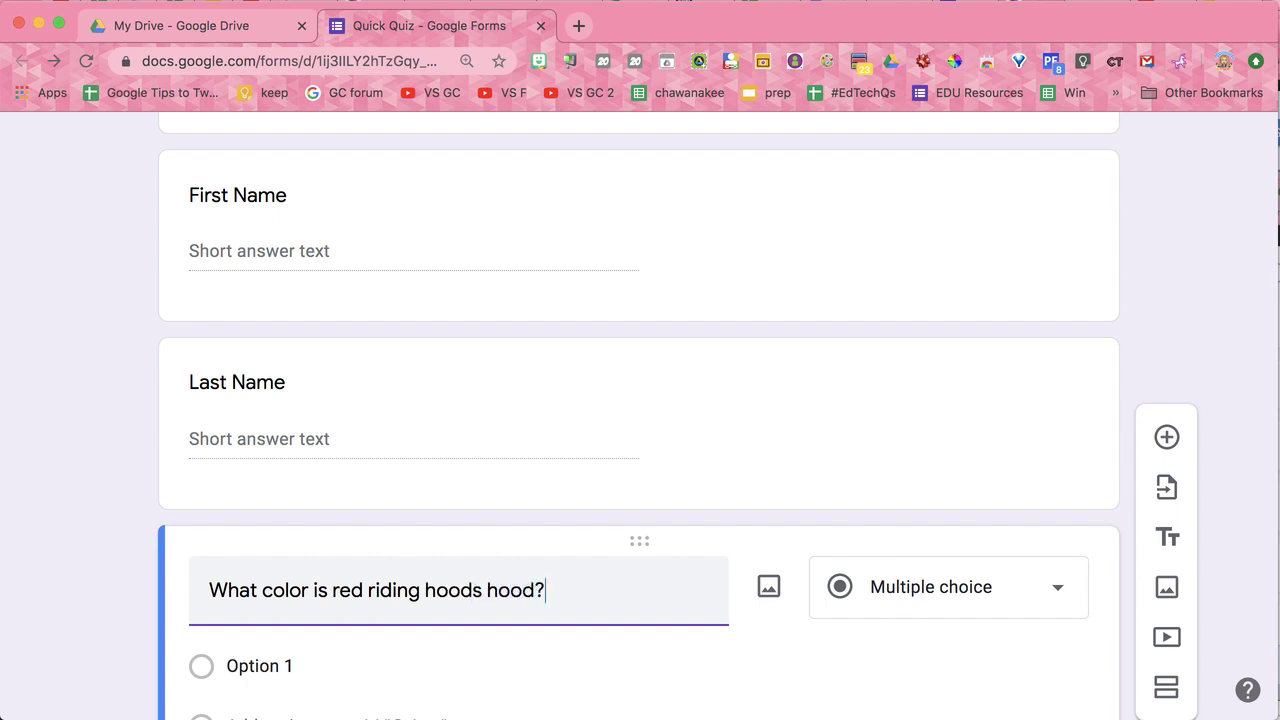
scroll(404, 481, "down", 4)
Step: Enter the answer options Red, Blue, Green and Yellow
left_click(325, 471)
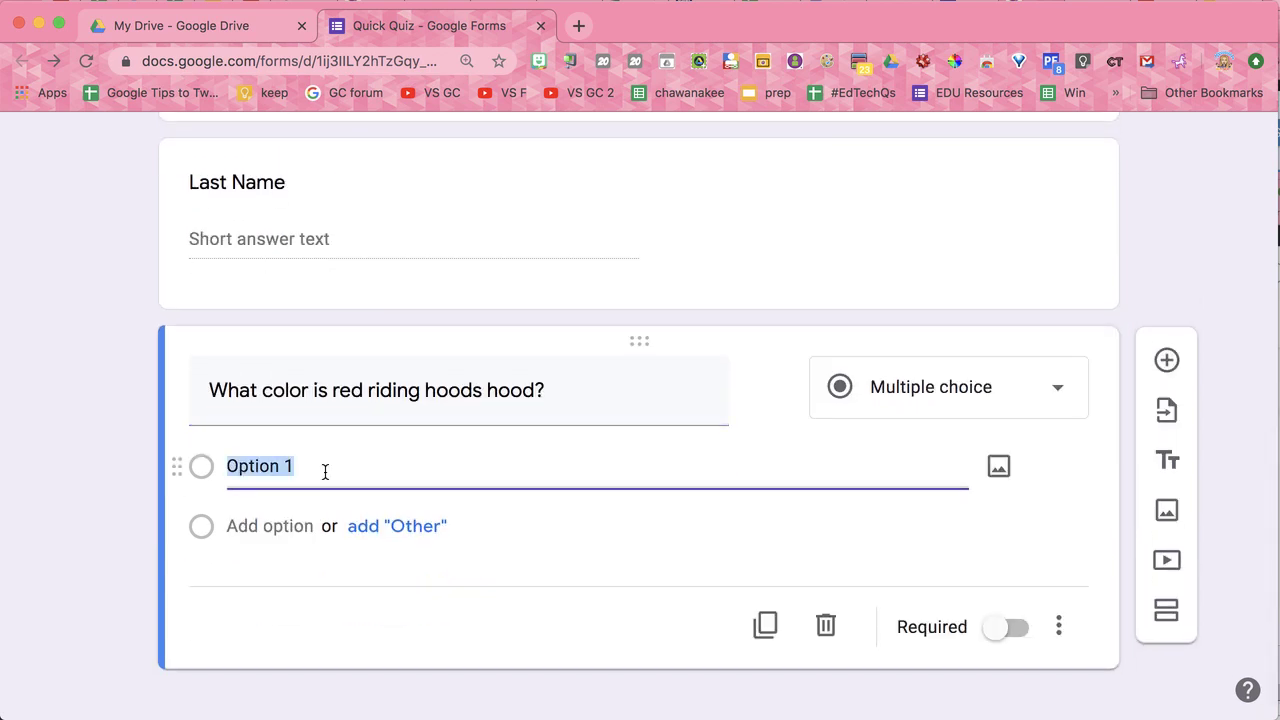
type("Red")
key("Return")
type("Blue")
key("Return")
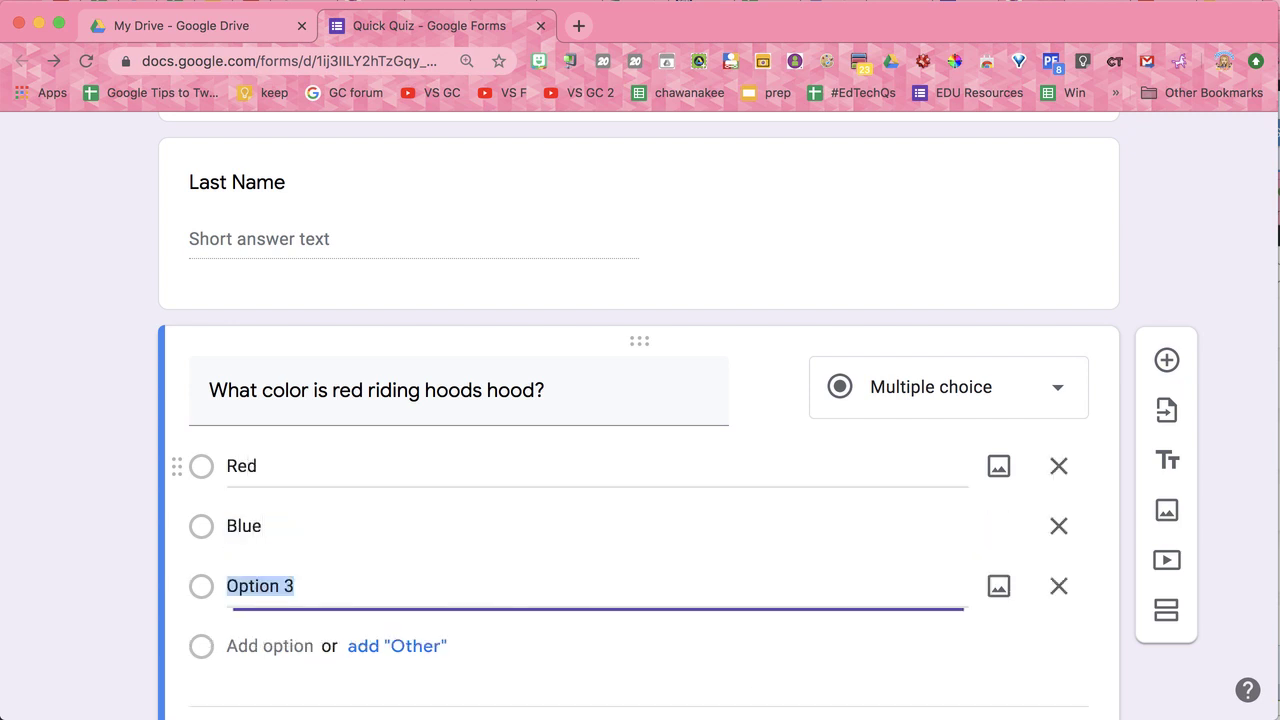
type("Green")
key("Return")
type("Yellow")
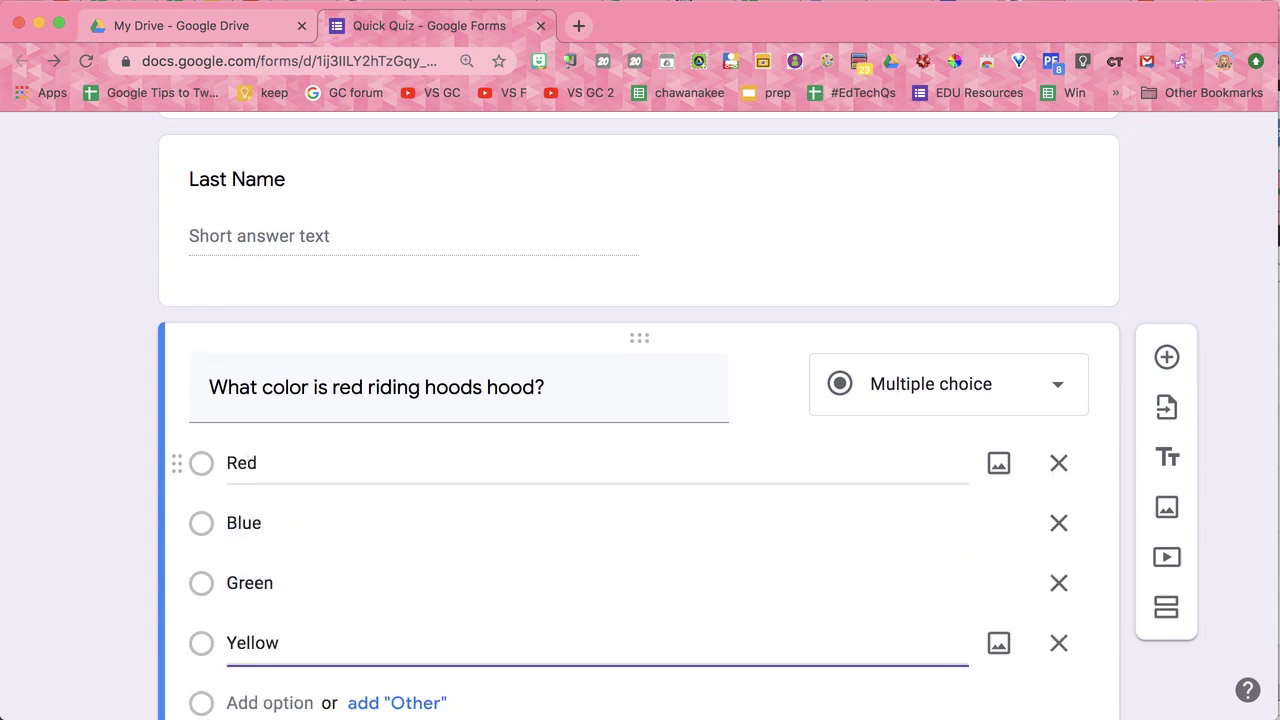
Step: Turn on Shuffle option order for the hood colour question
scroll(881, 514, "down", 3)
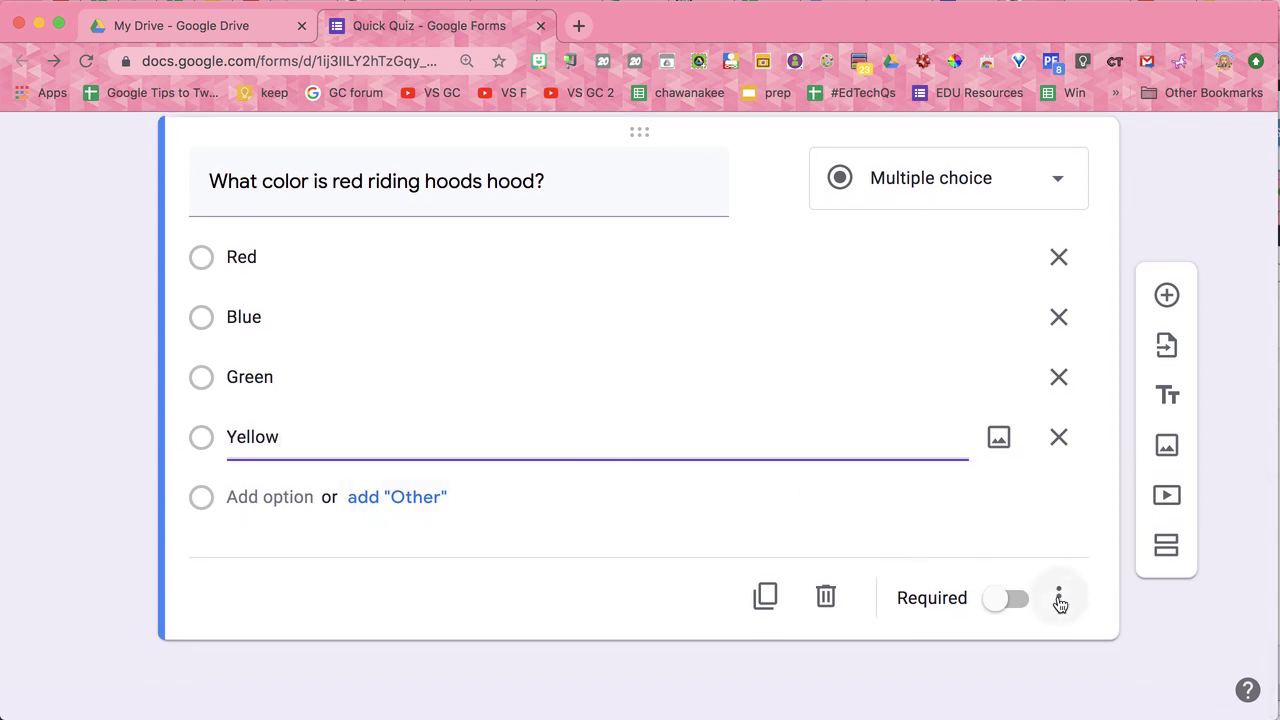
left_click(1060, 600)
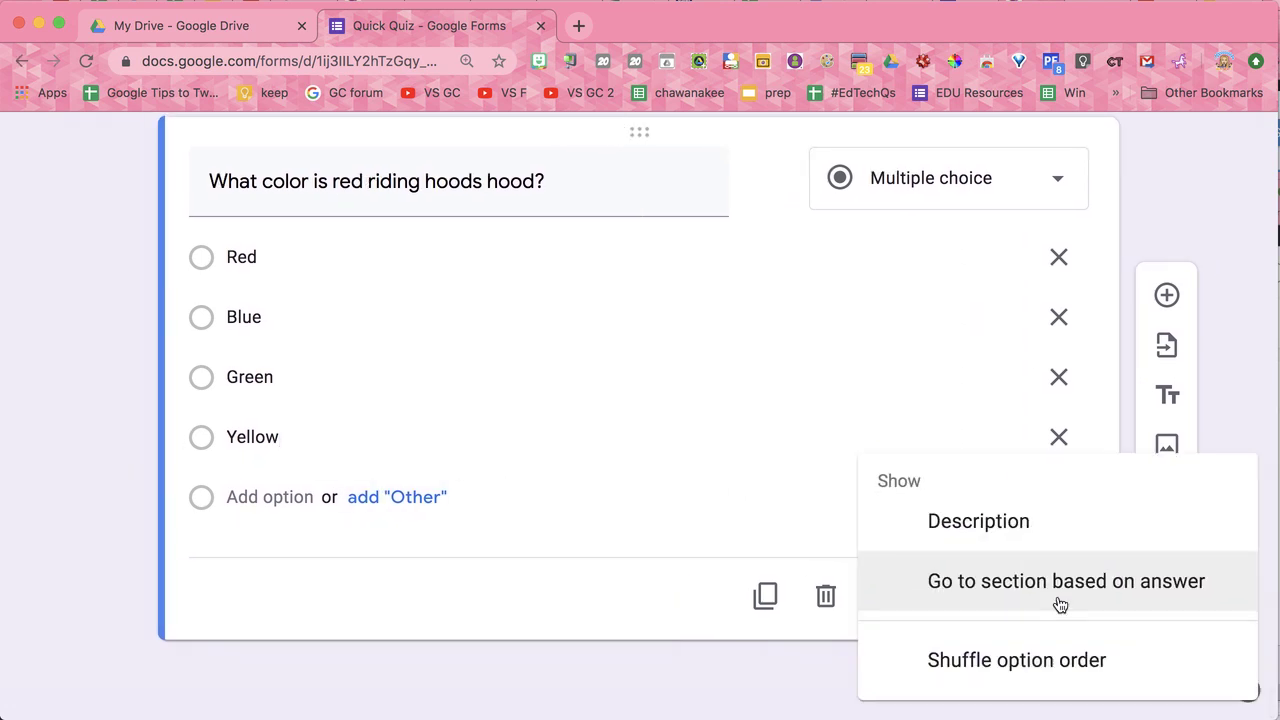
left_click(1043, 664)
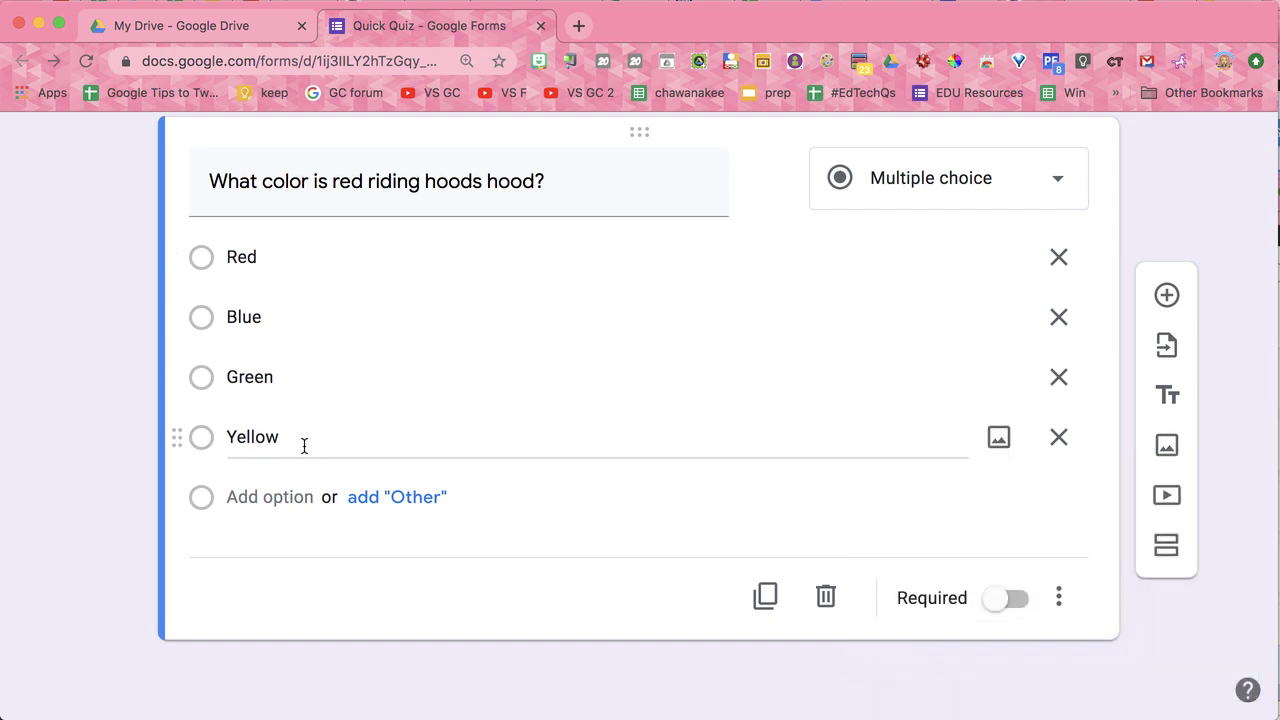
Step: Add the question 'Who is the antagonist?' with options Wolf, Grandma, Red and Bob Barker
left_click(1166, 298)
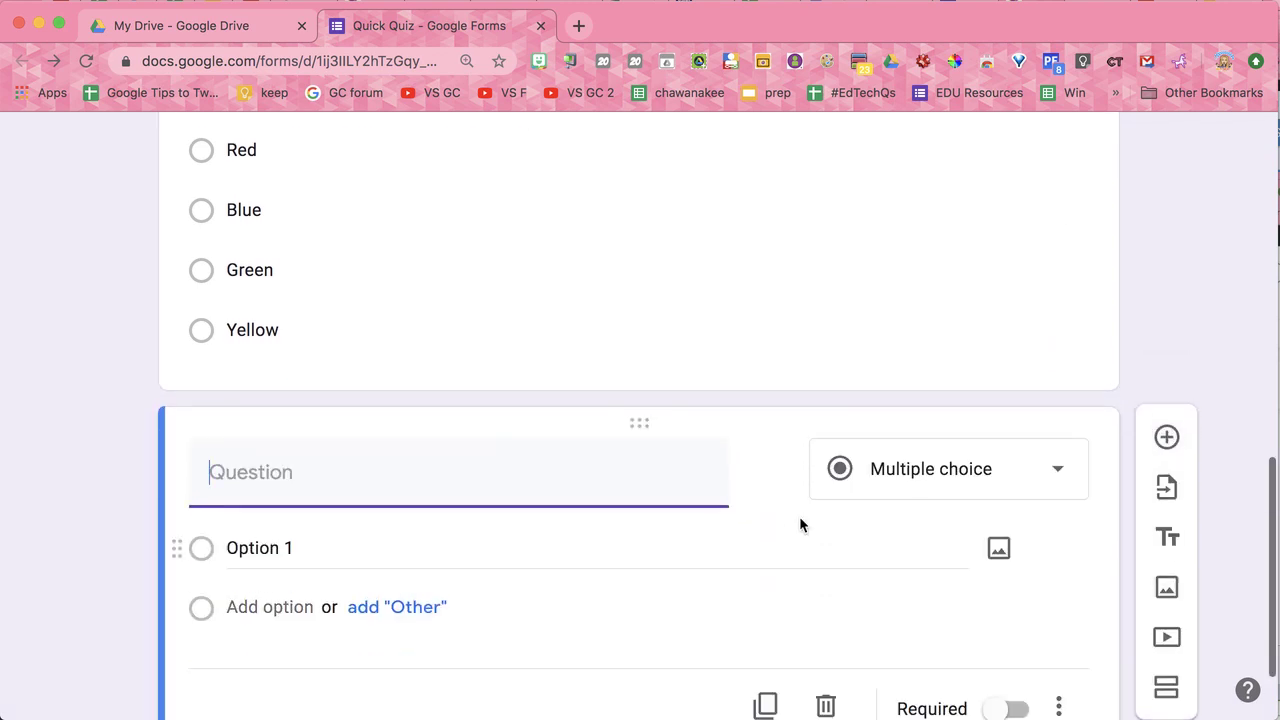
type("Who is the an")
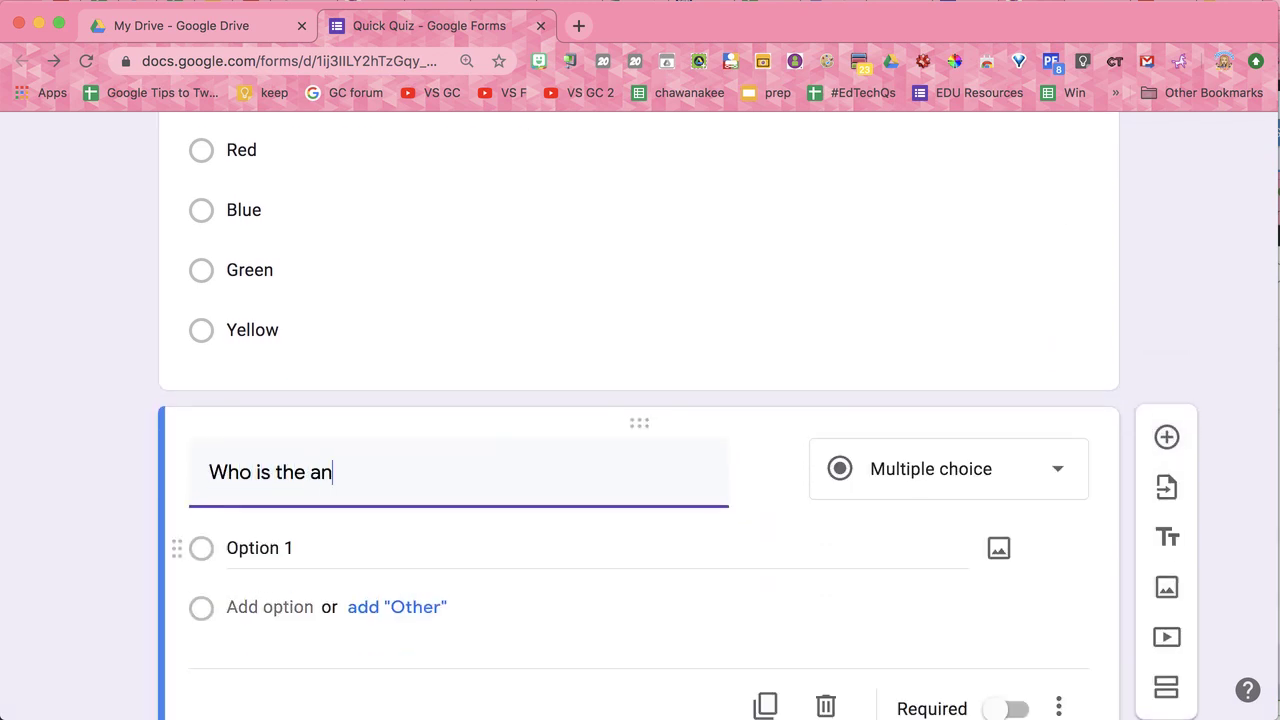
type("tagonist?")
left_click(612, 557)
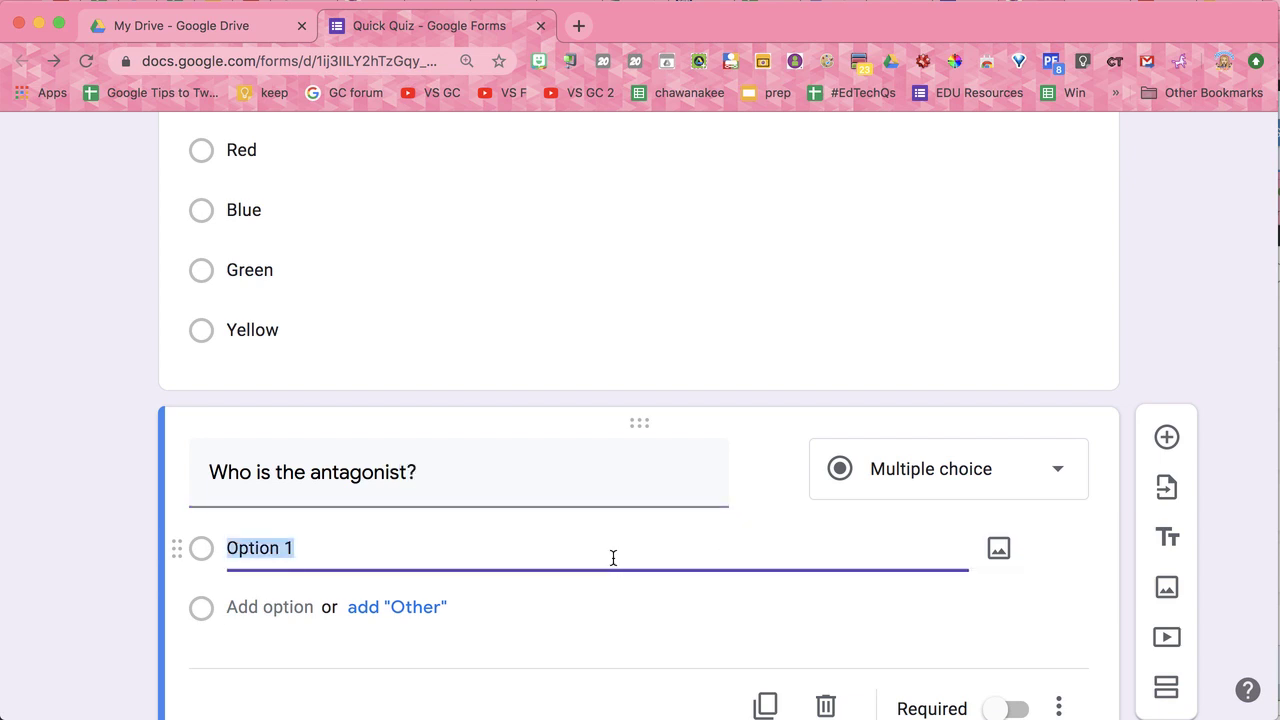
type("Wolf")
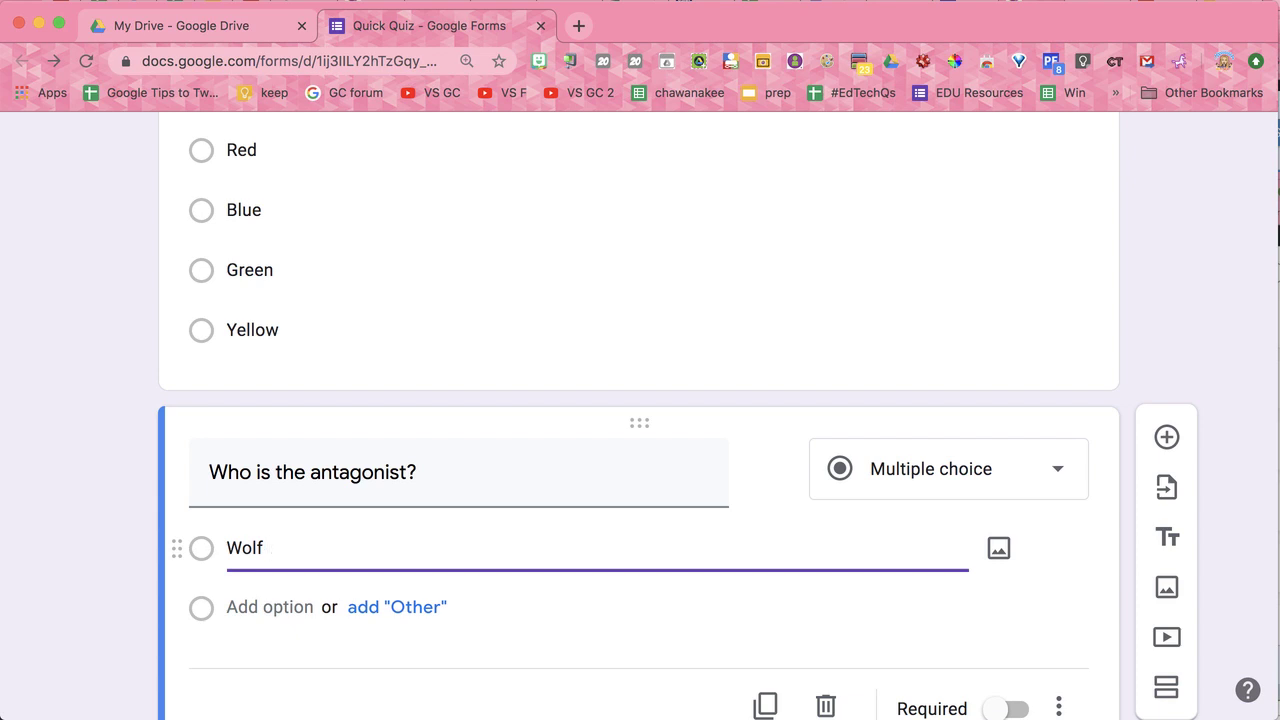
left_click(238, 596)
type("Grandma")
left_click(232, 668)
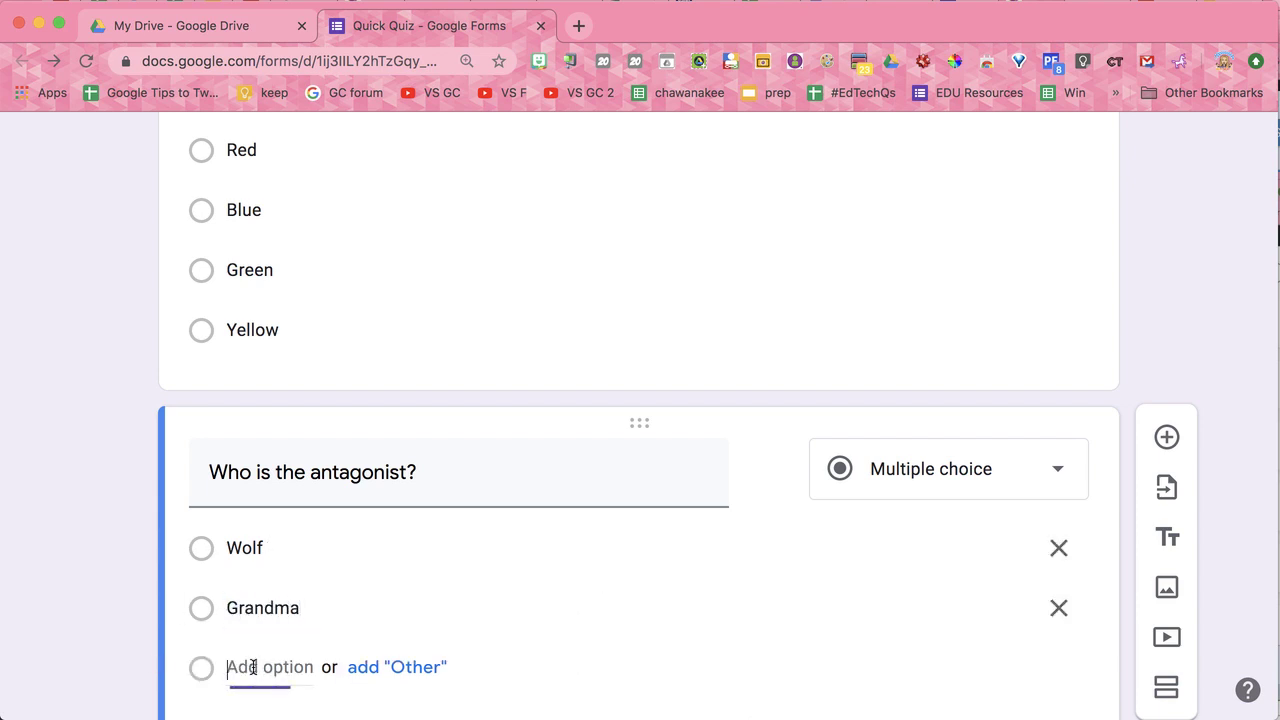
type("Red")
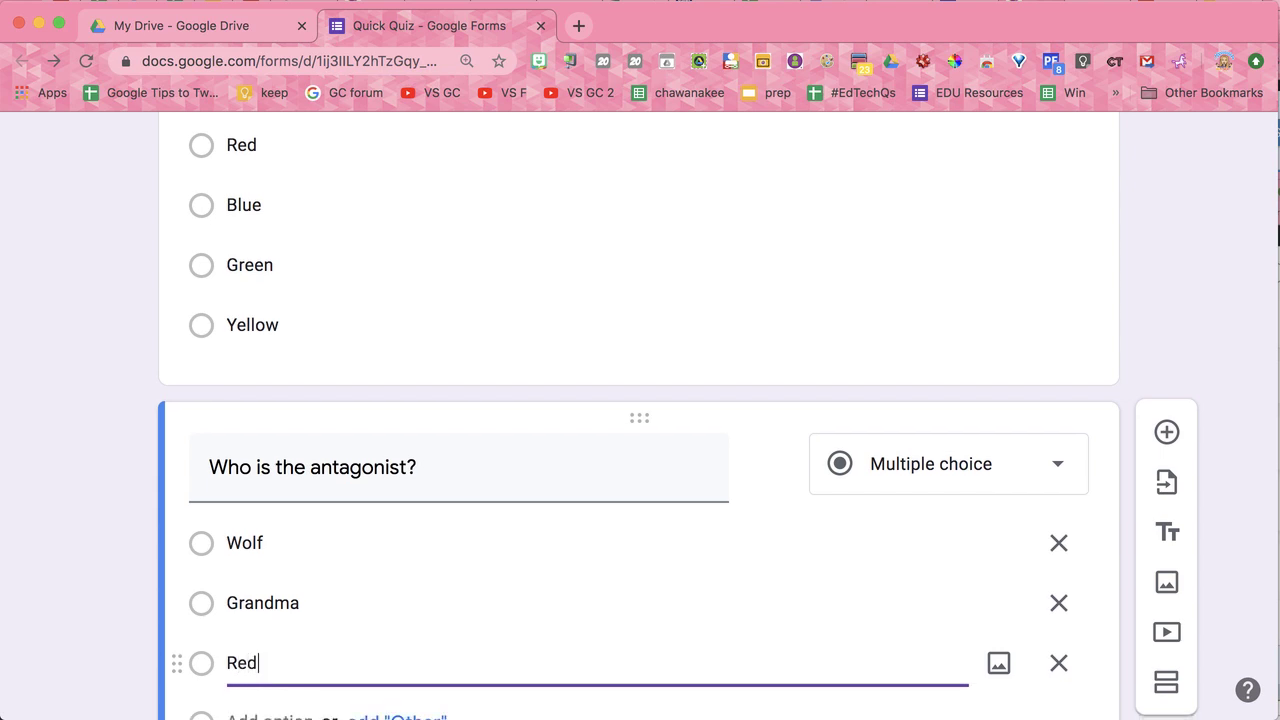
scroll(240, 666, "down", 2)
left_click(267, 607)
type("Bob Barker")
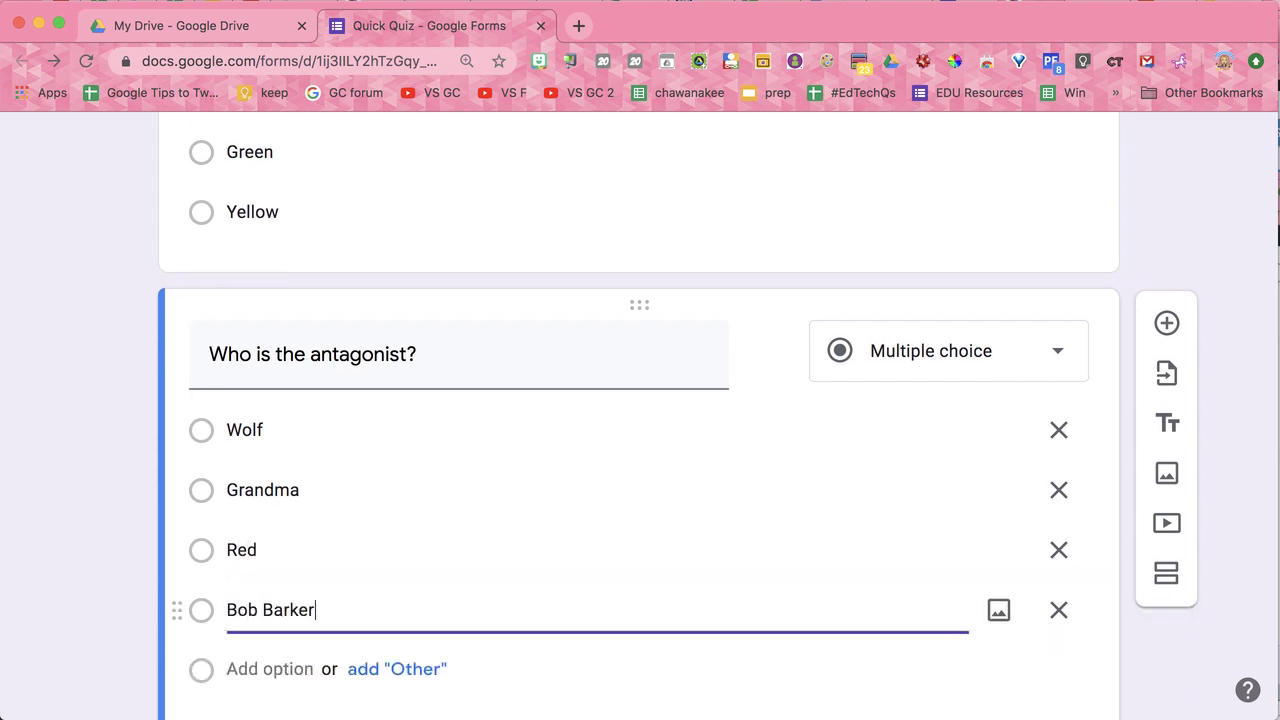
Step: Turn on Shuffle option order for the antagonist question
scroll(760, 606, "down", 3)
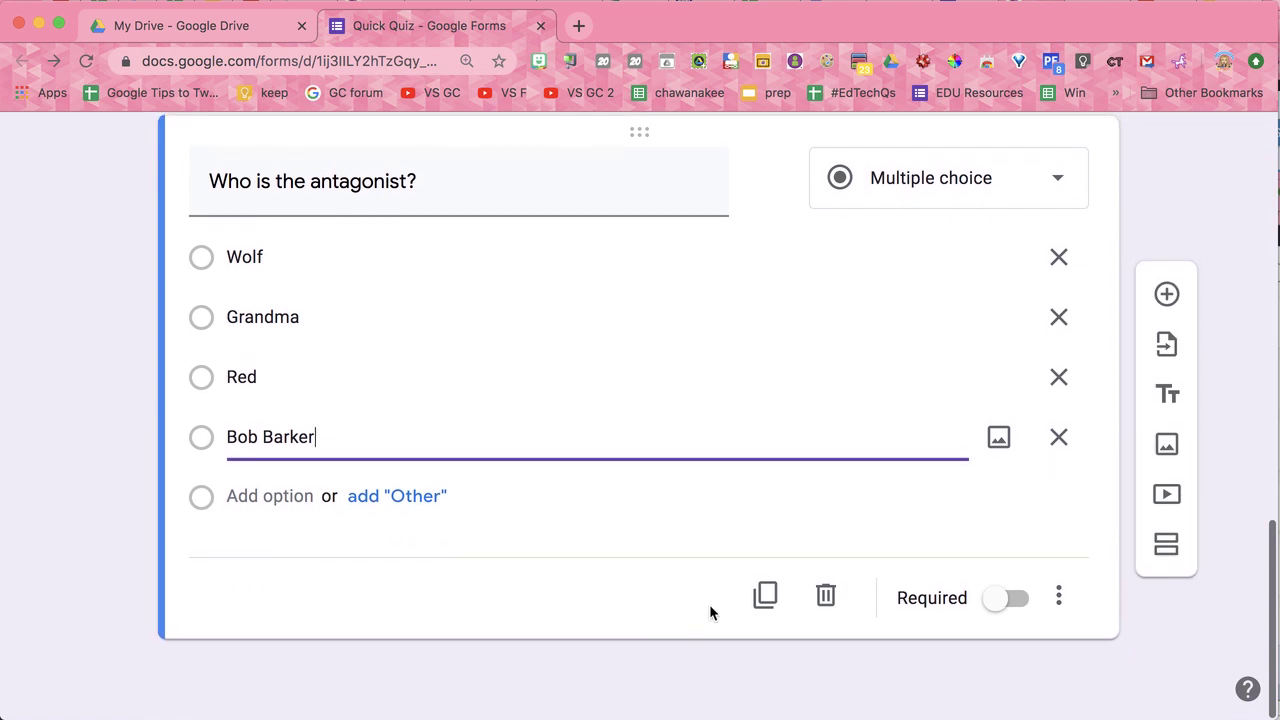
left_click(1057, 603)
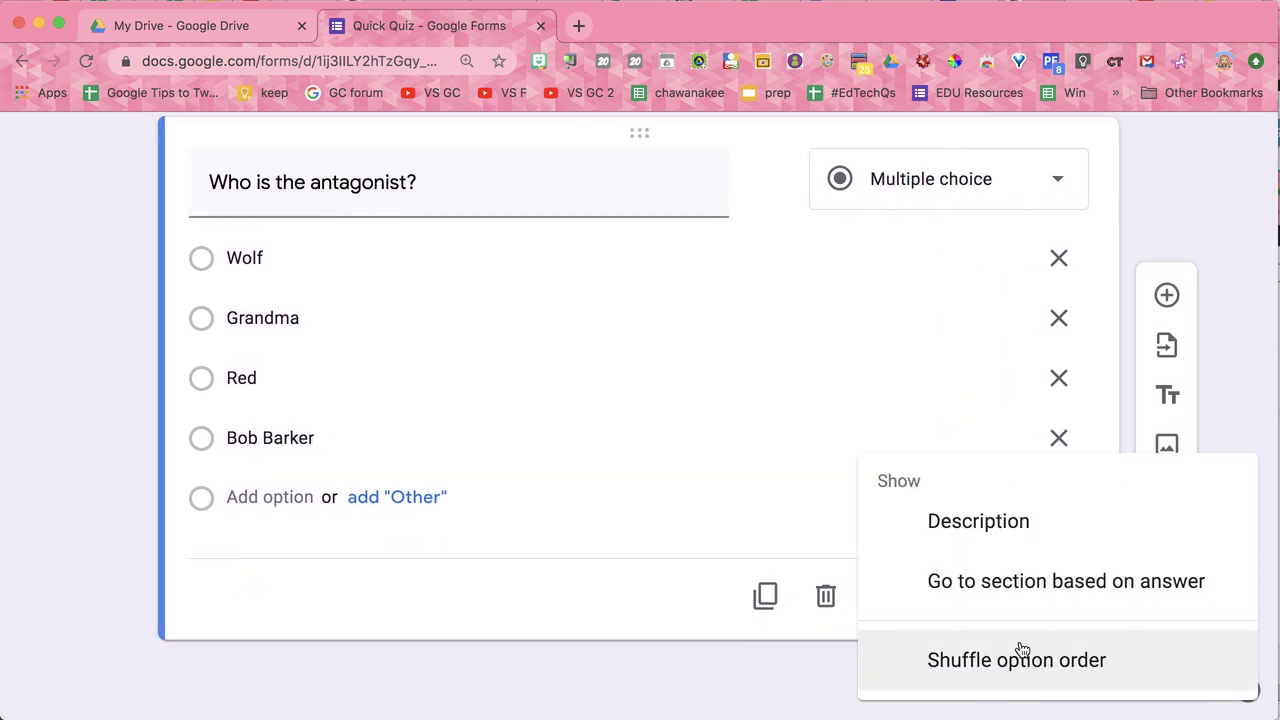
left_click(1024, 657)
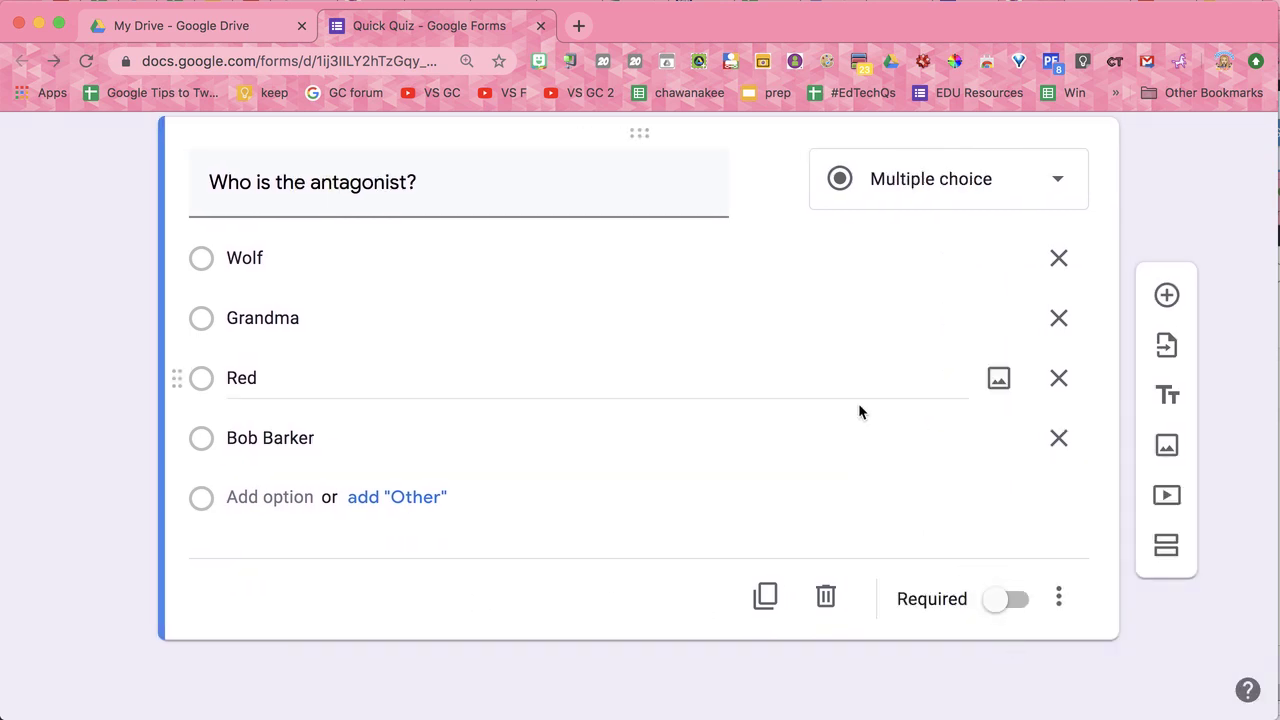
scroll(858, 403, "up", 15)
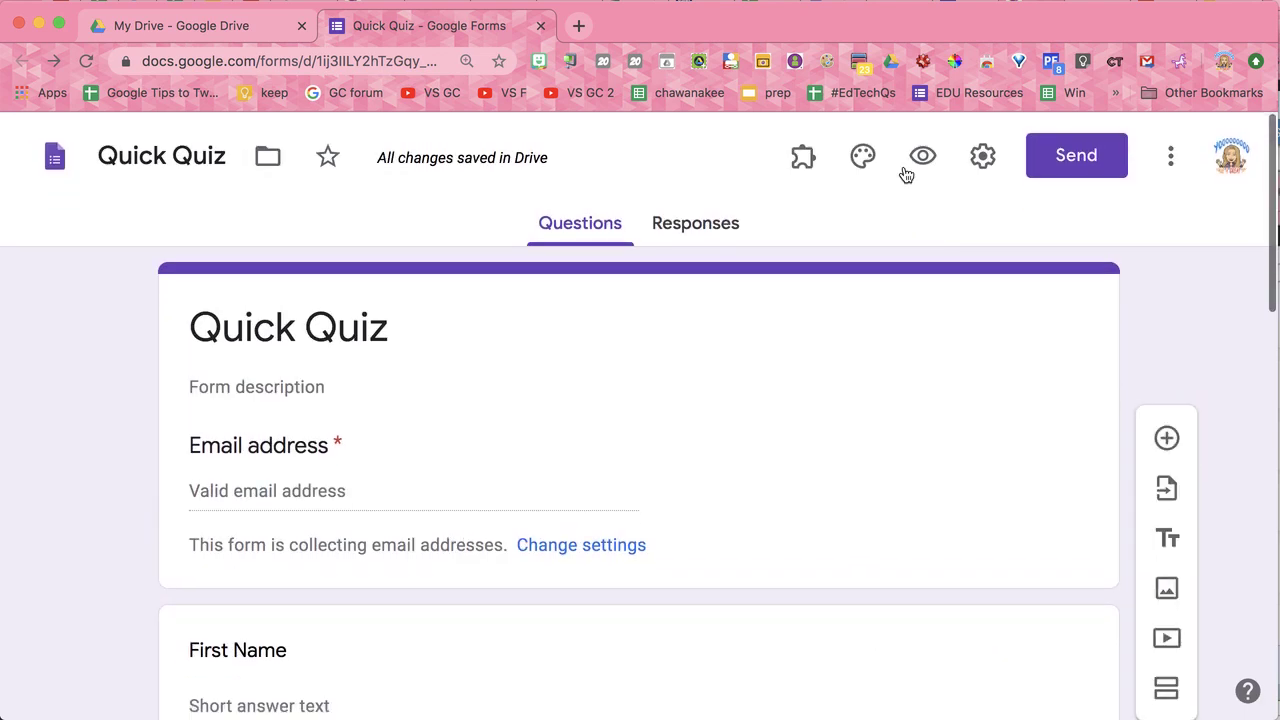
Step: Preview the form and submit a first response with an email and name, answering Yellow and Grandma
left_click(924, 155)
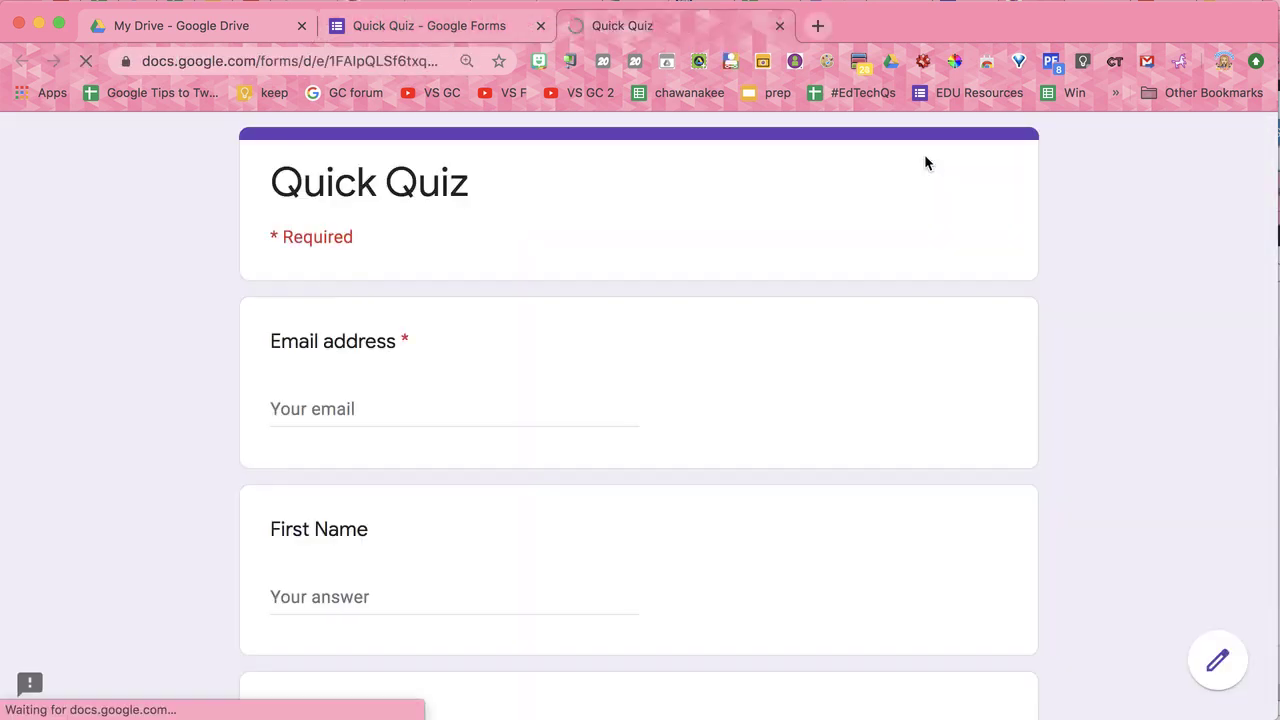
left_click(310, 60)
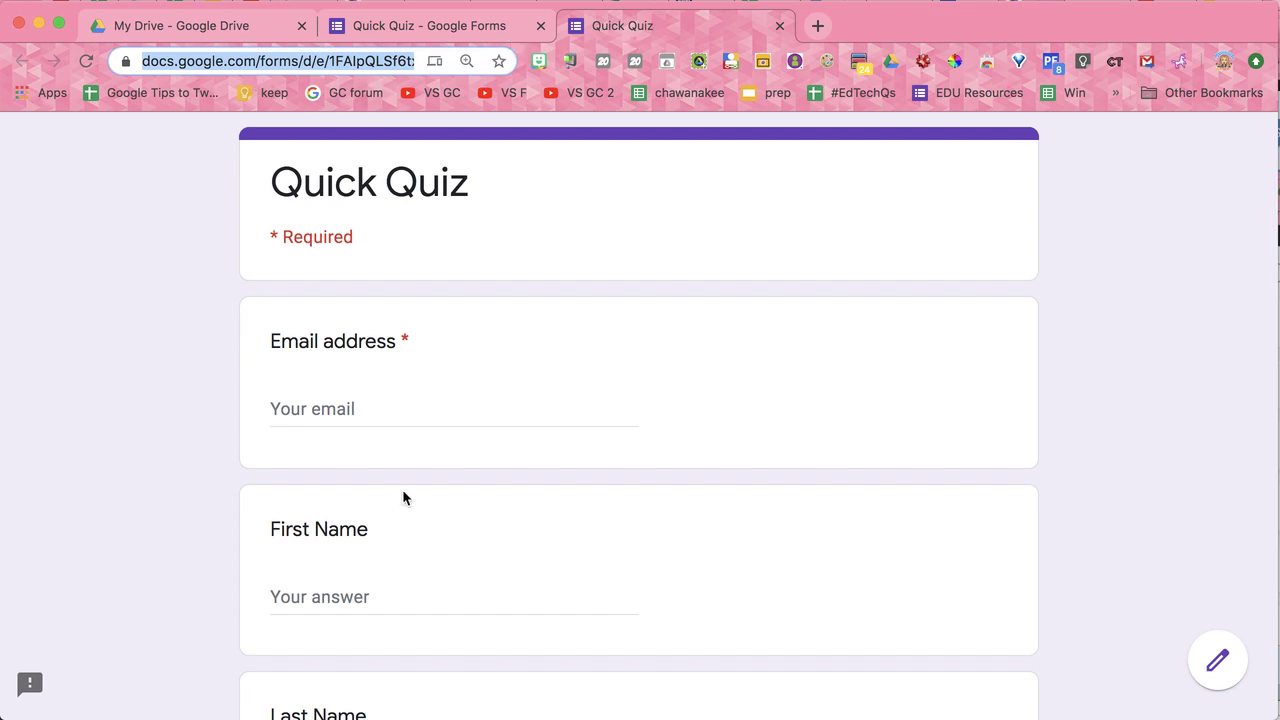
left_click(391, 405)
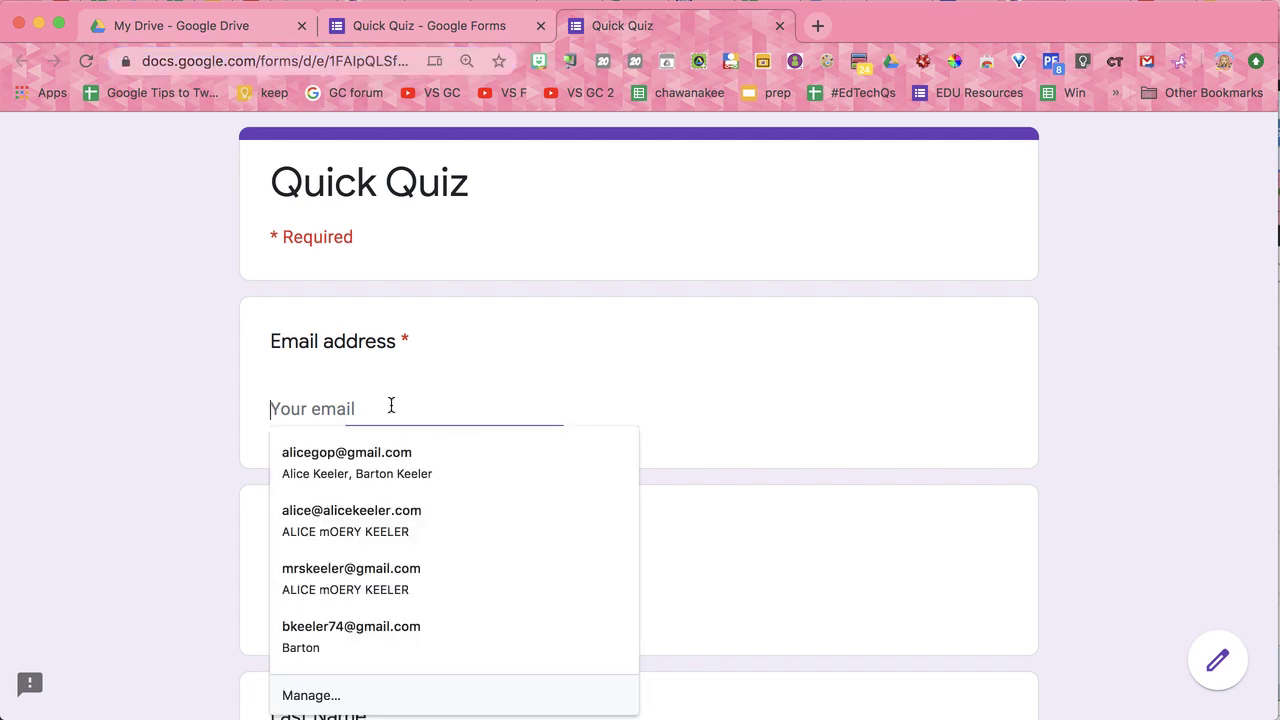
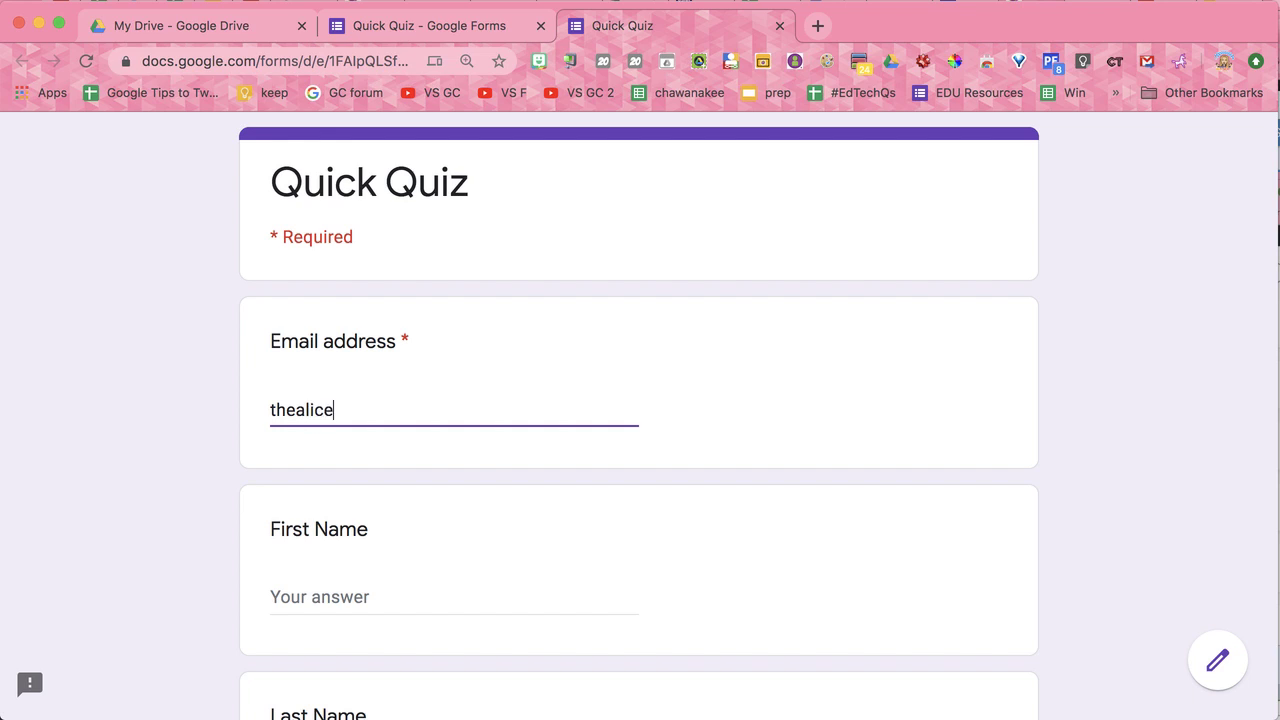
left_click(306, 591)
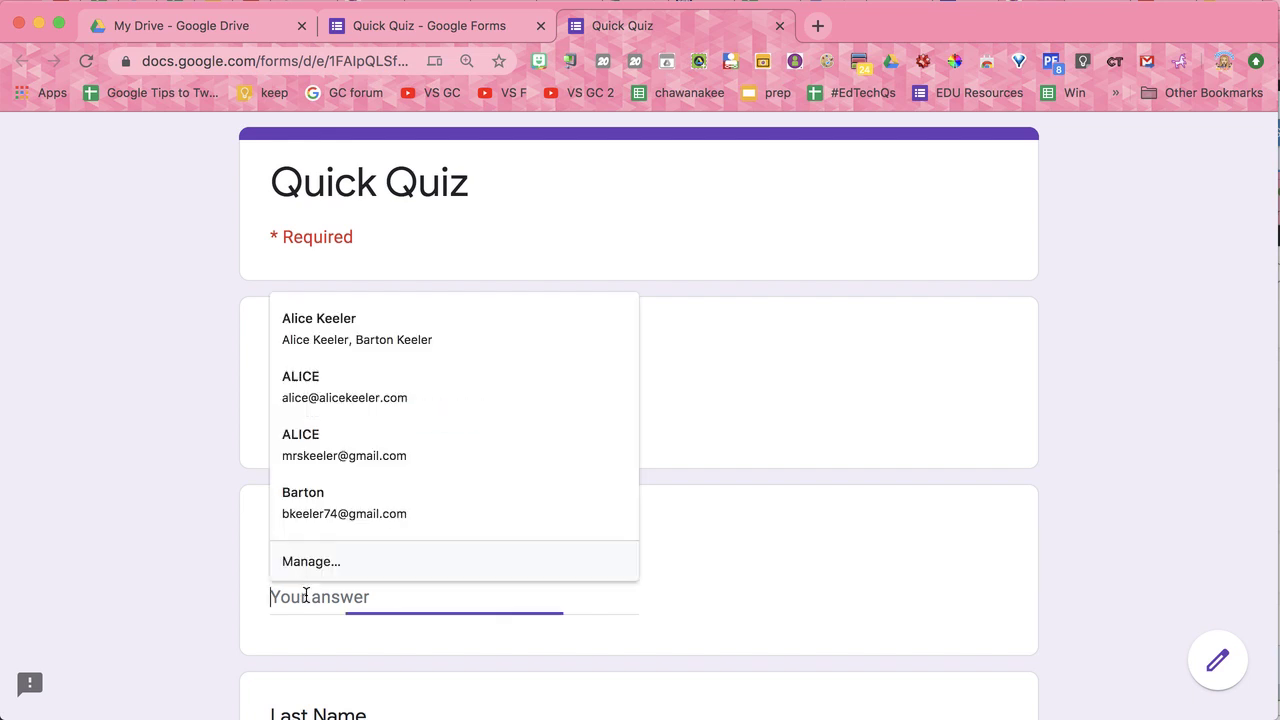
type("Alice")
key("Tab")
type("Keeler")
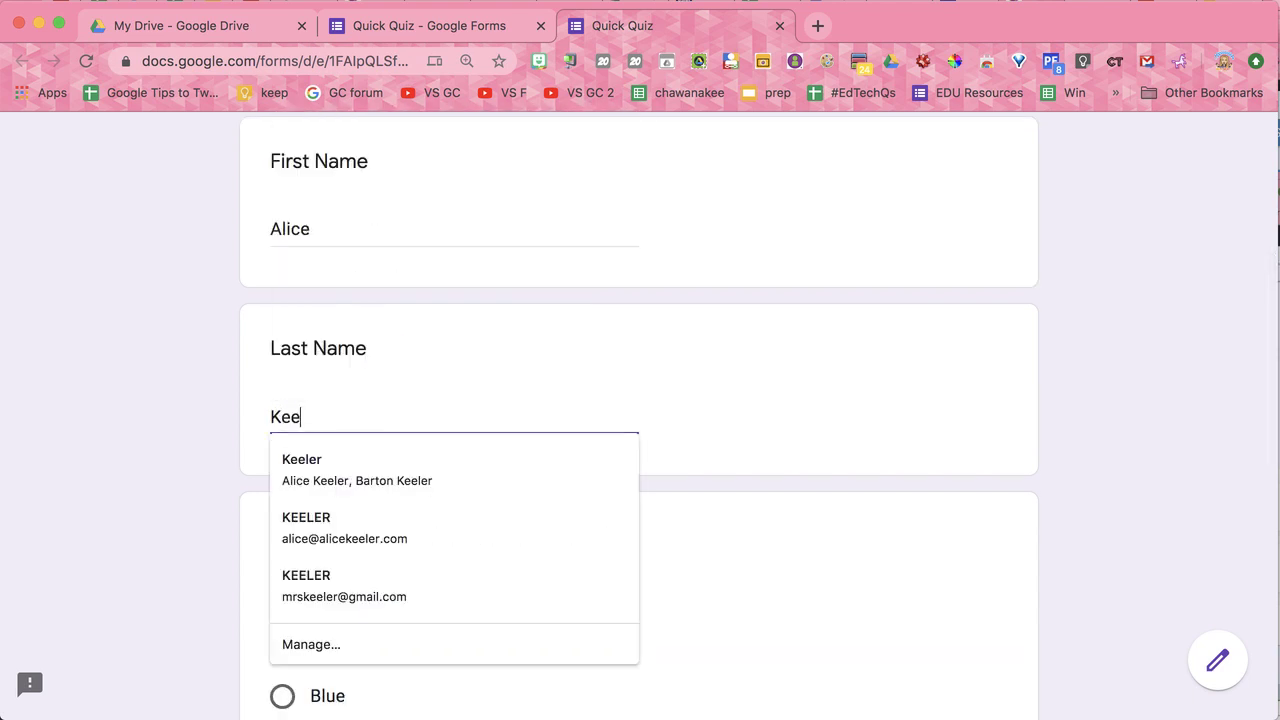
left_click(686, 618)
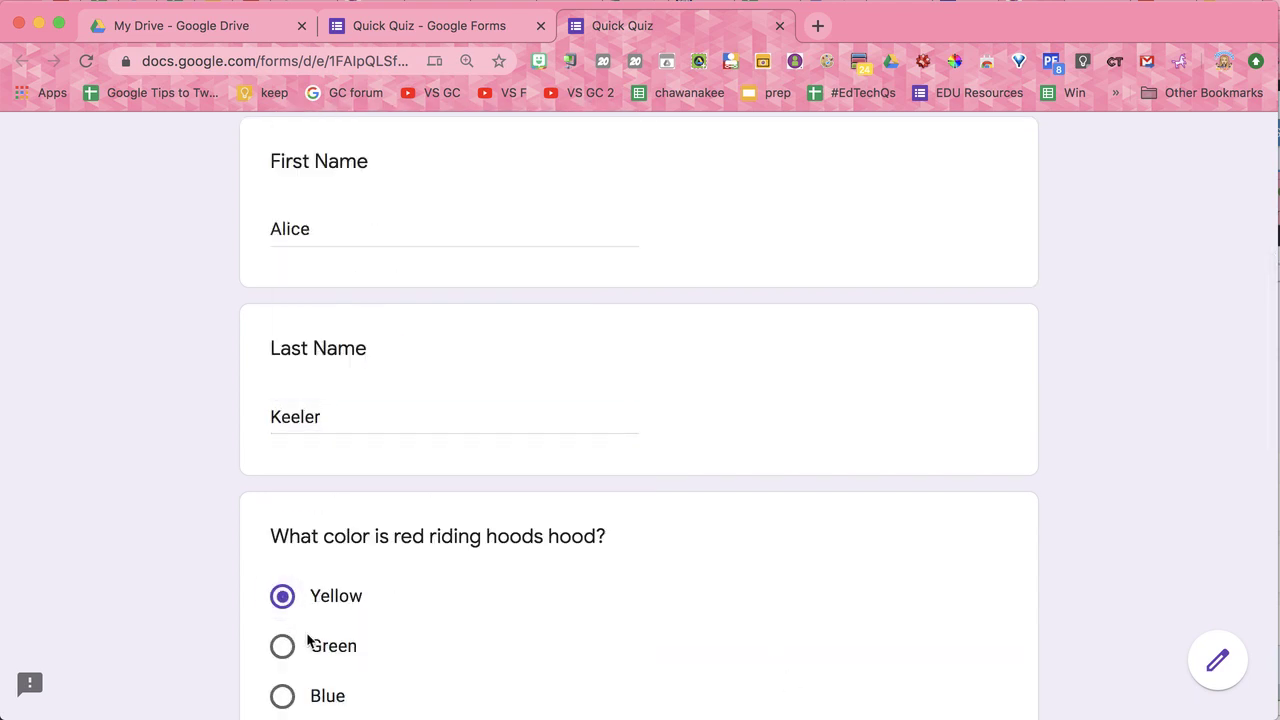
scroll(309, 640, "down", 5)
left_click(328, 562)
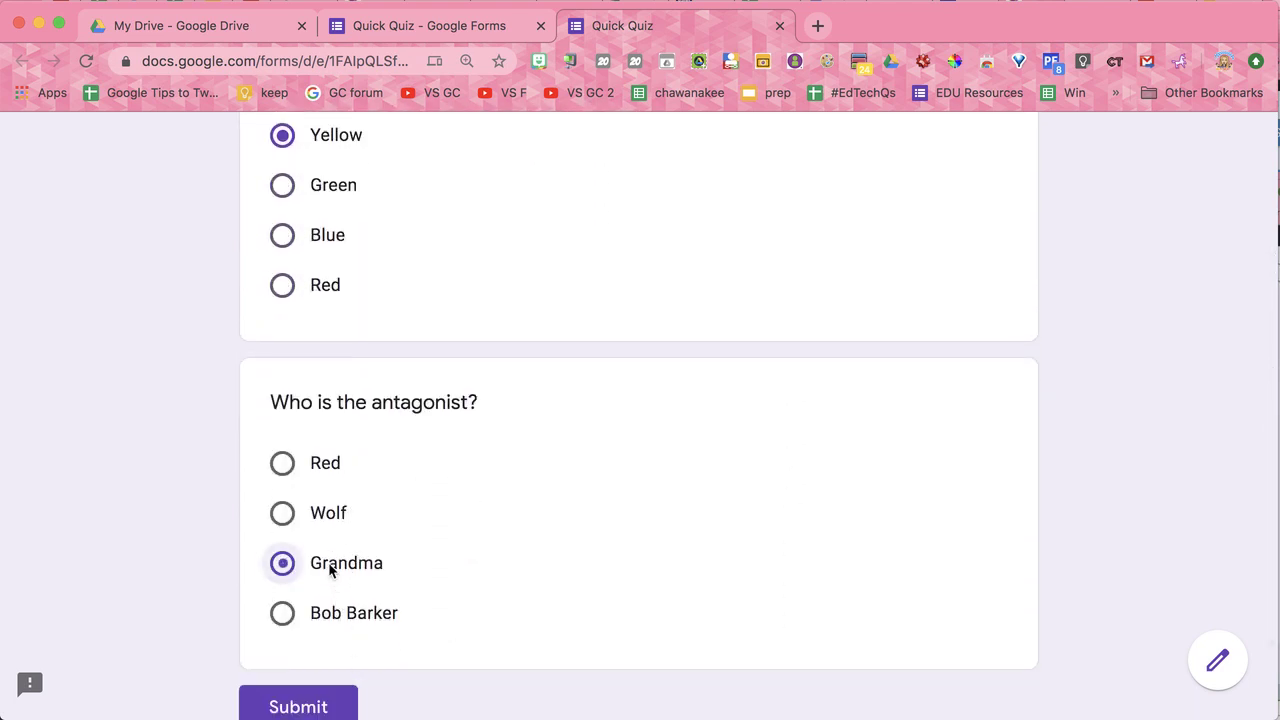
scroll(314, 690, "down", 1)
left_click(310, 706)
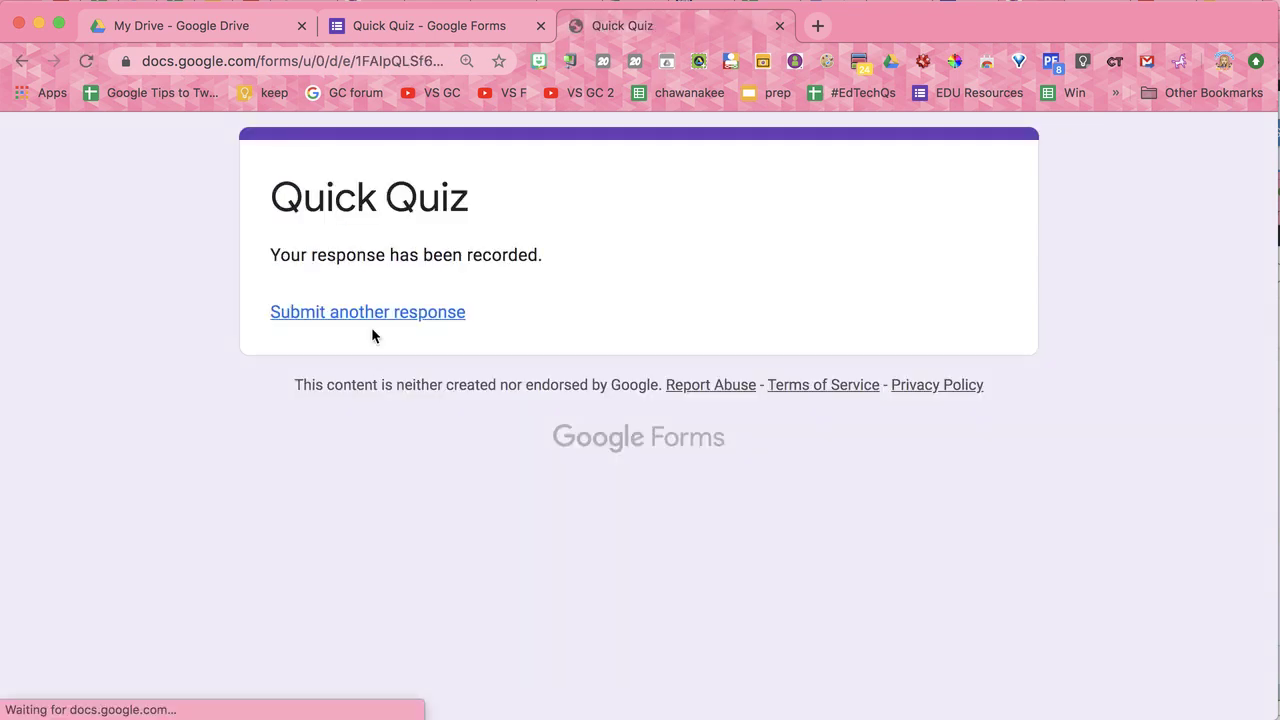
Step: Submit a second response with a student email and name, answering Red and Wolf
left_click(371, 311)
left_click(373, 399)
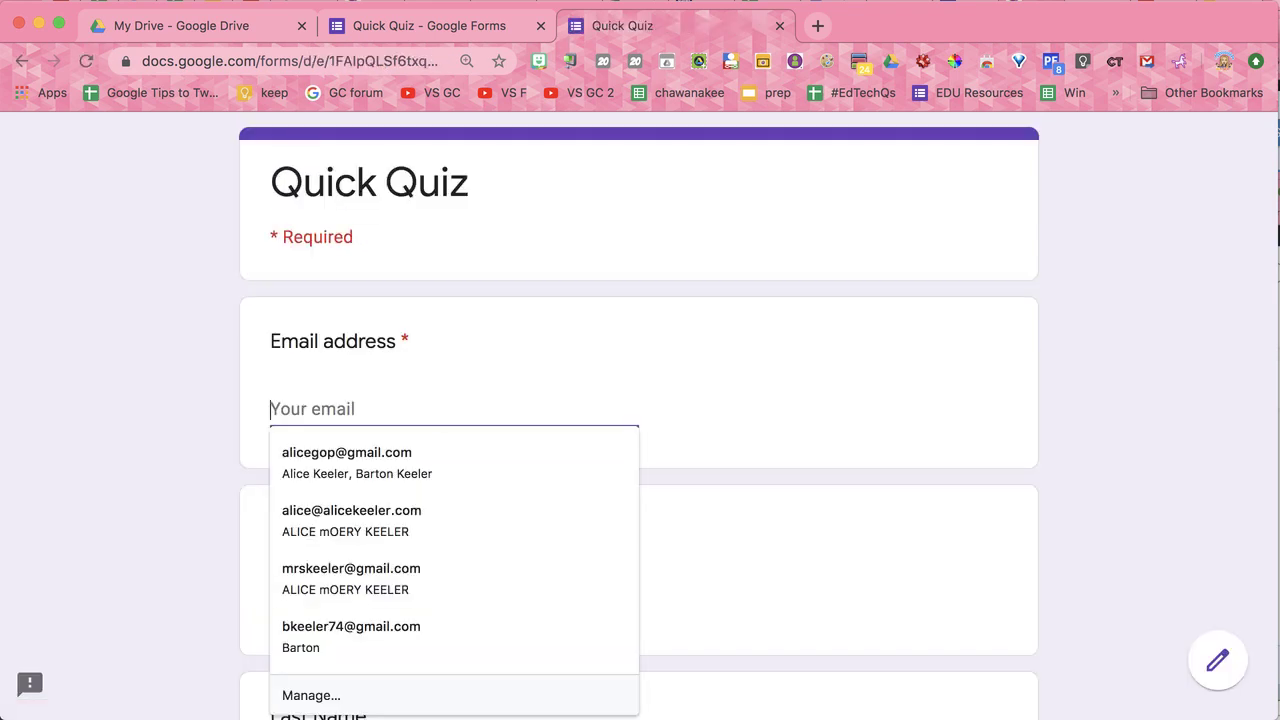
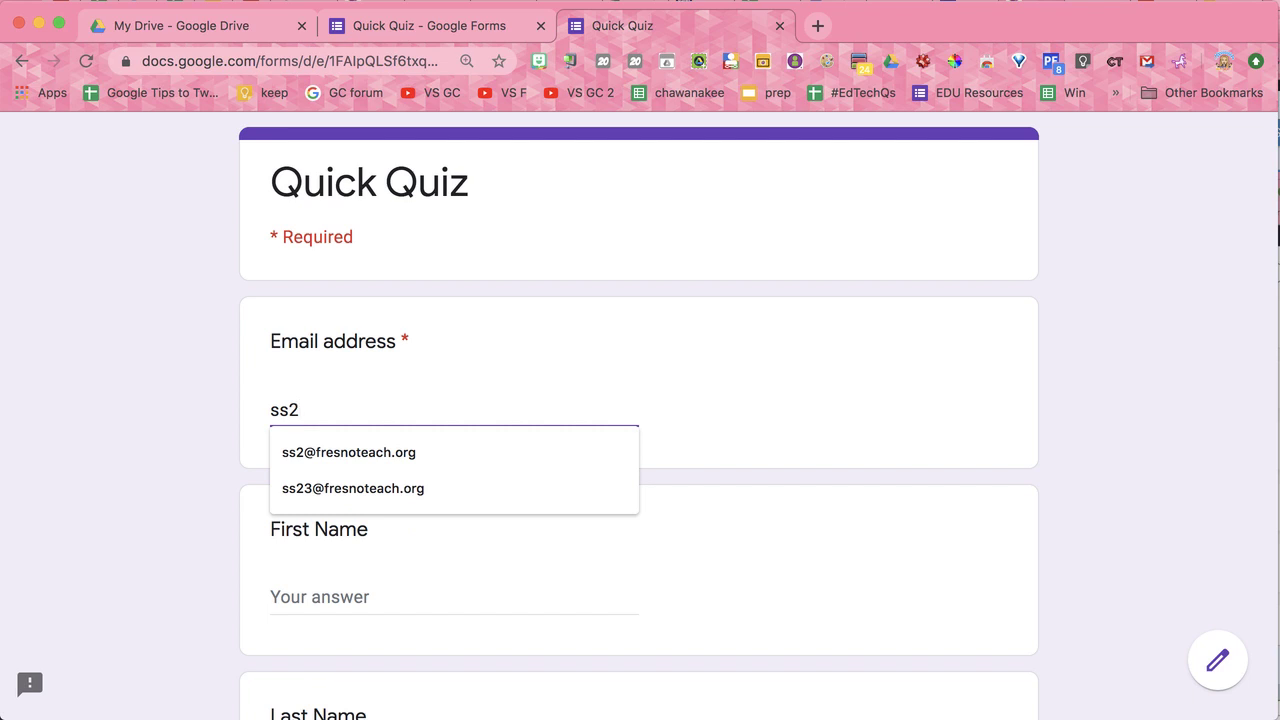
left_click(337, 455)
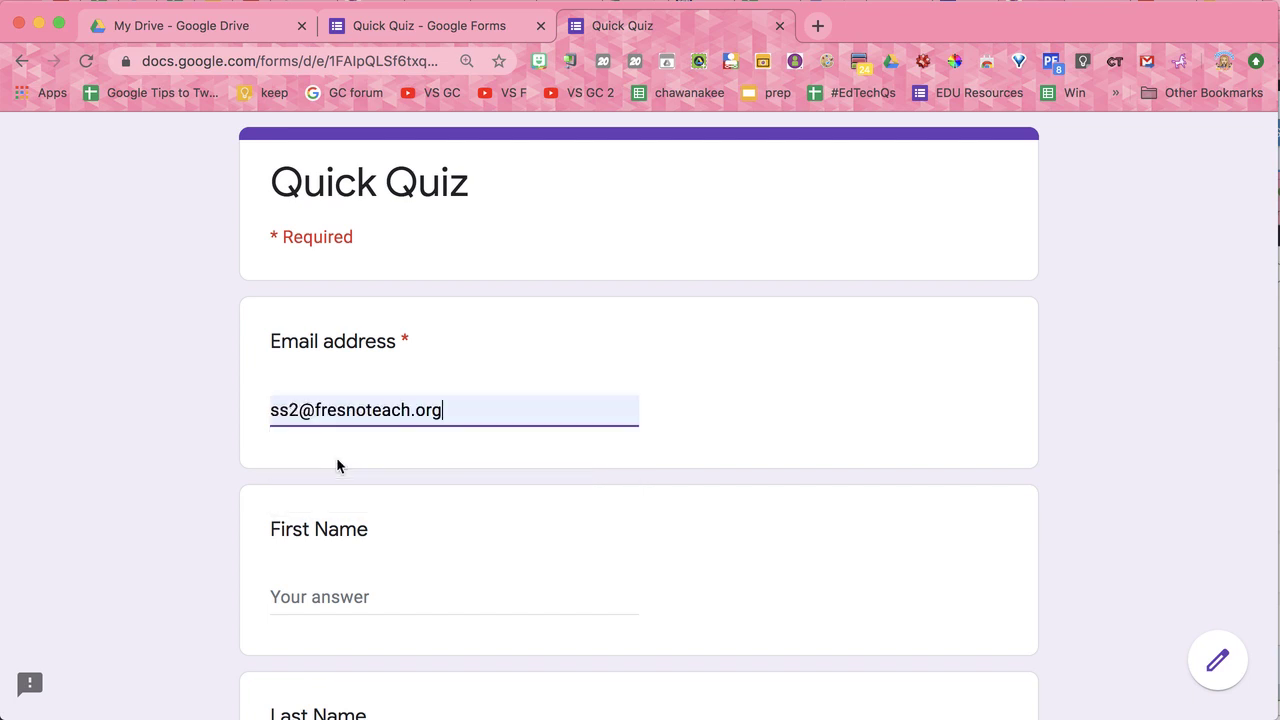
left_click(341, 600)
type("Jane")
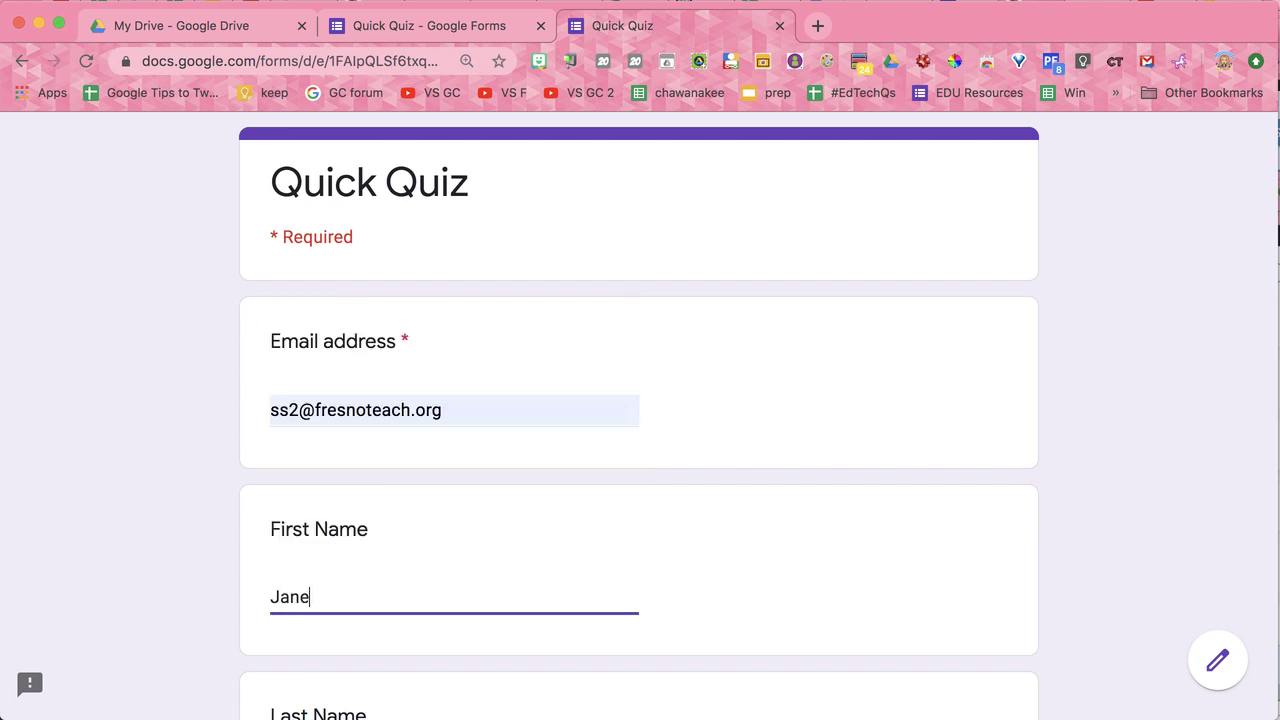
key("Tab")
type("sm")
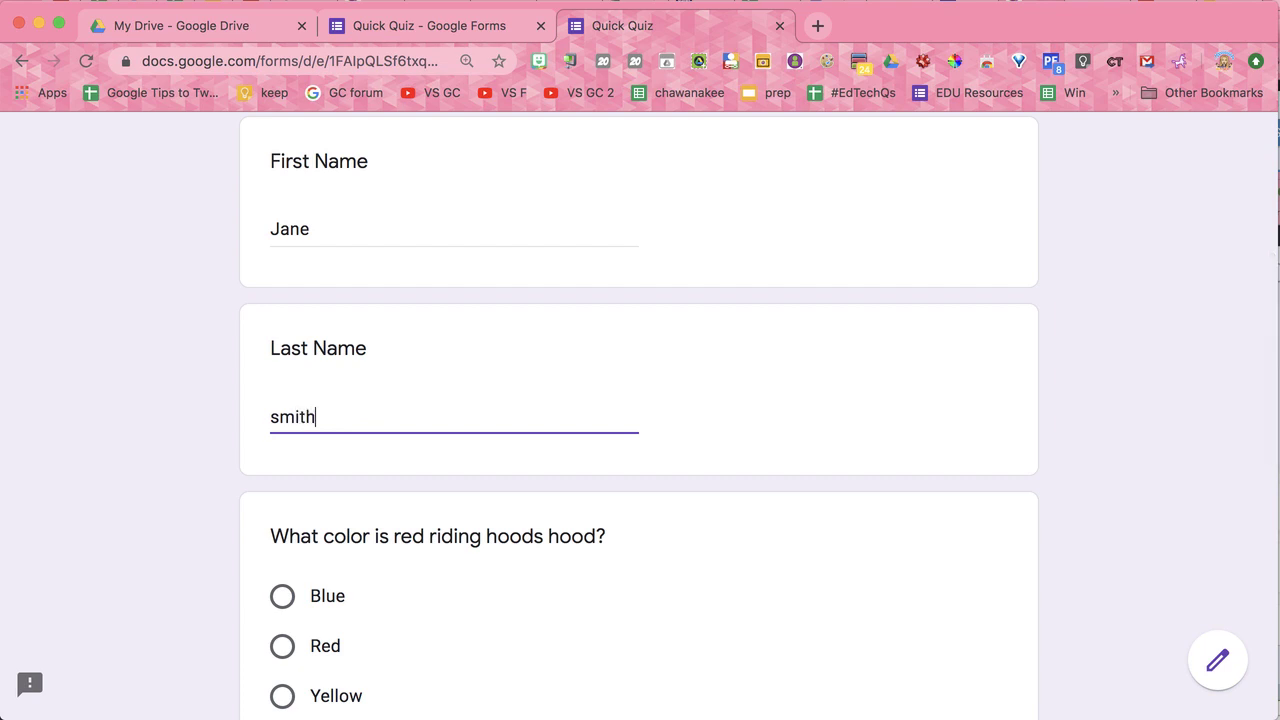
left_click(282, 646)
scroll(283, 655, "down", 5)
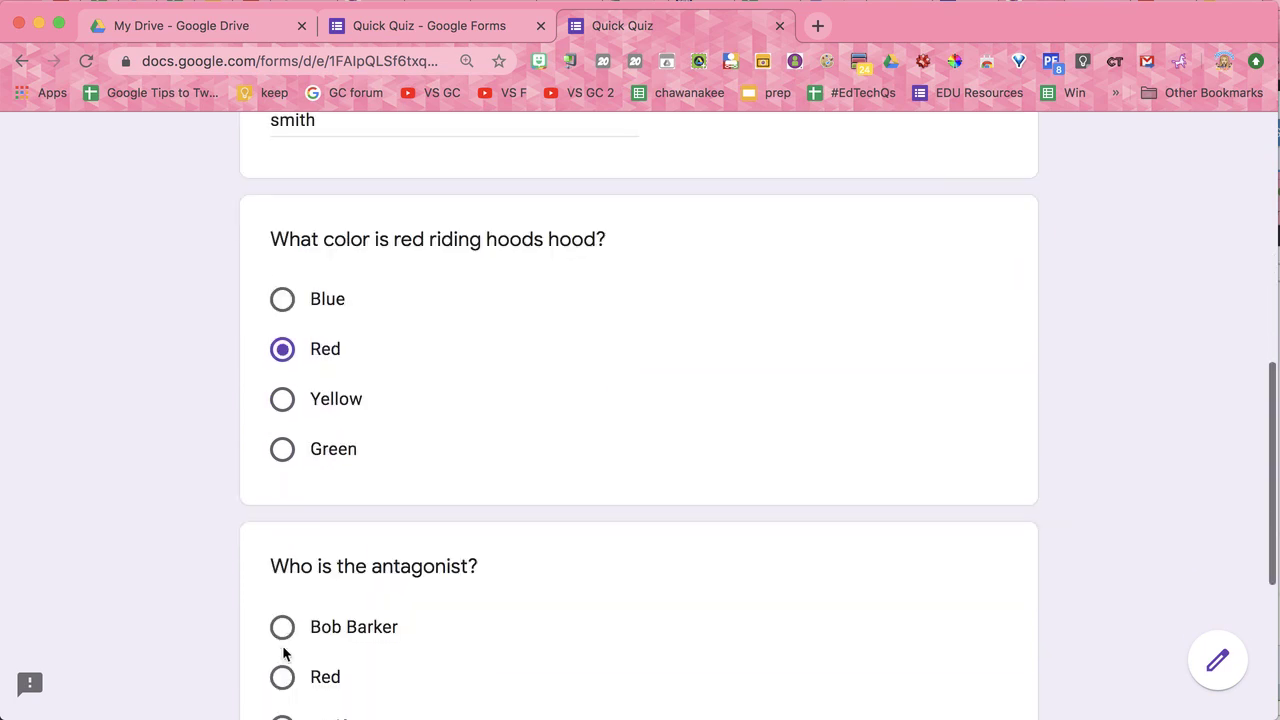
left_click(282, 597)
scroll(281, 602, "down", 2)
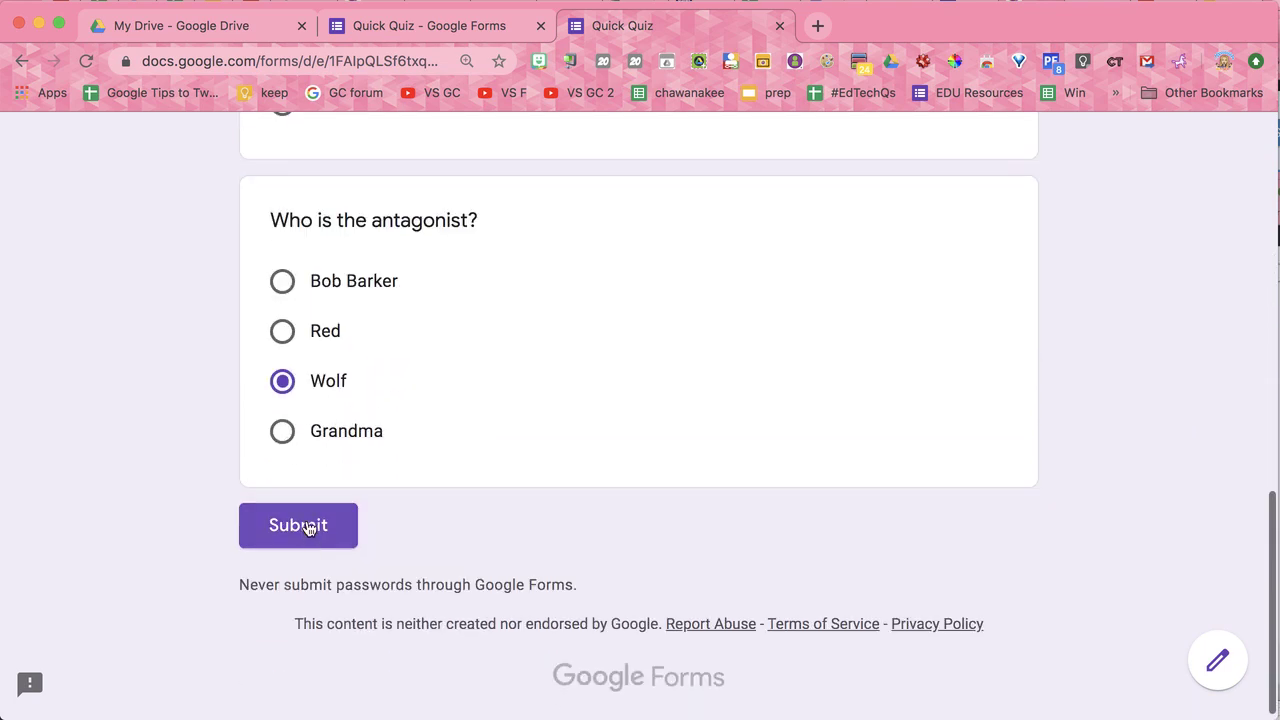
left_click(300, 527)
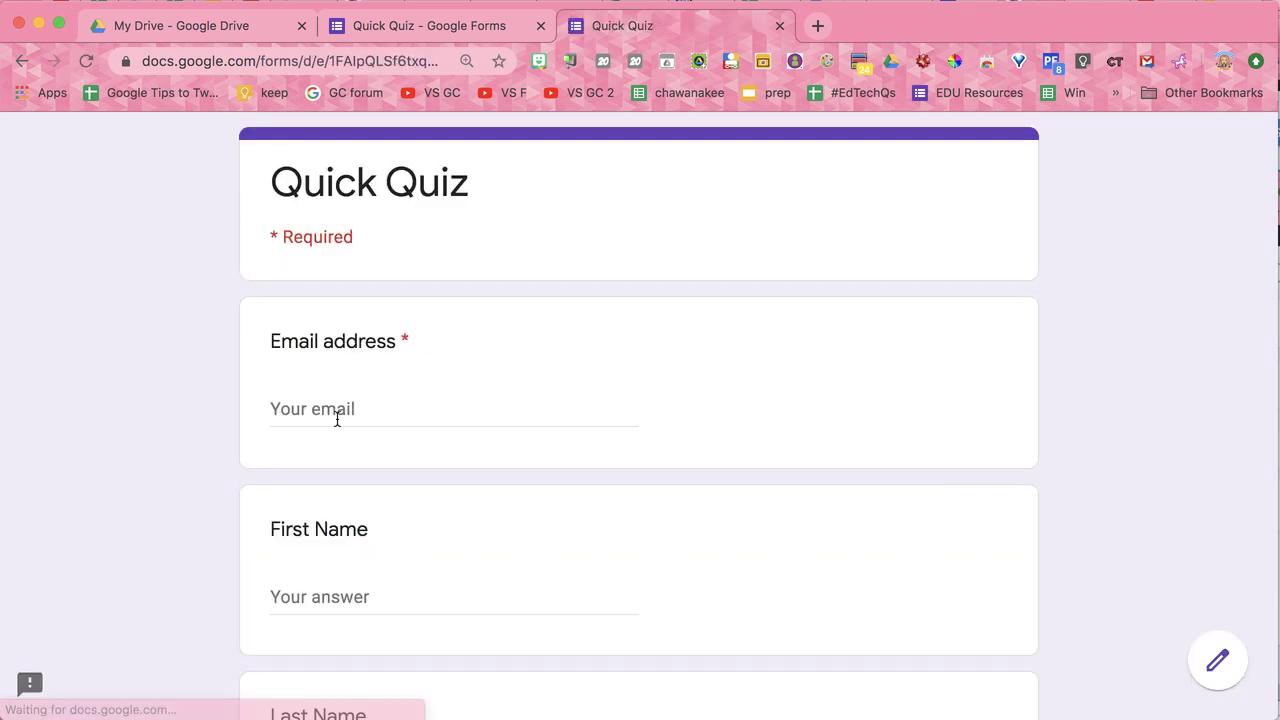
Step: Submit a third response with a student email and name, answering Red and Grandma
left_click(337, 414)
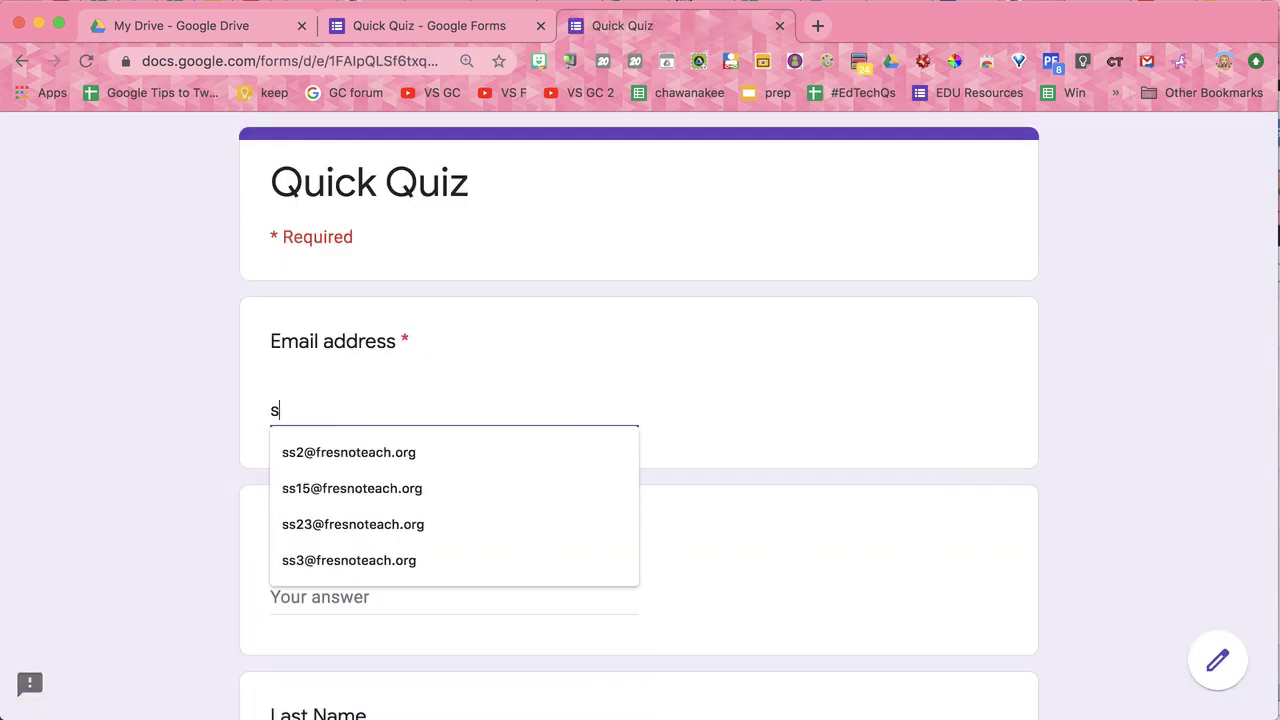
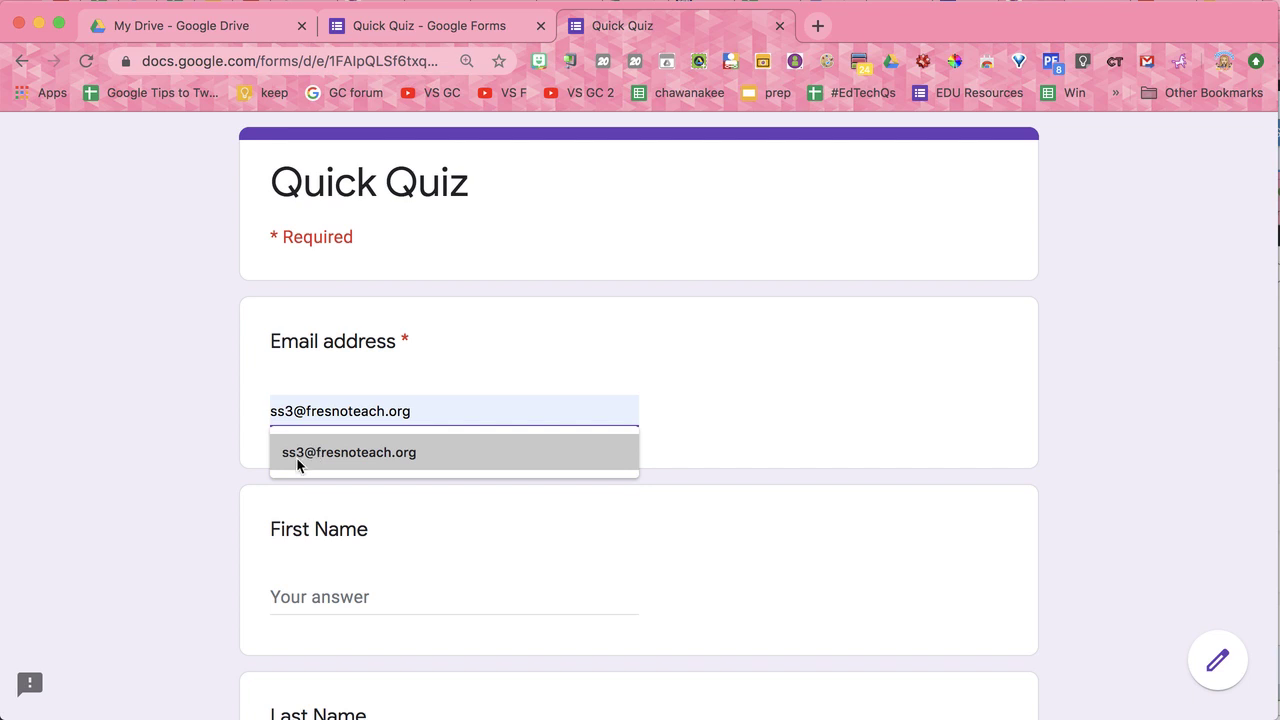
left_click(296, 457)
left_click(312, 590)
type("Jack")
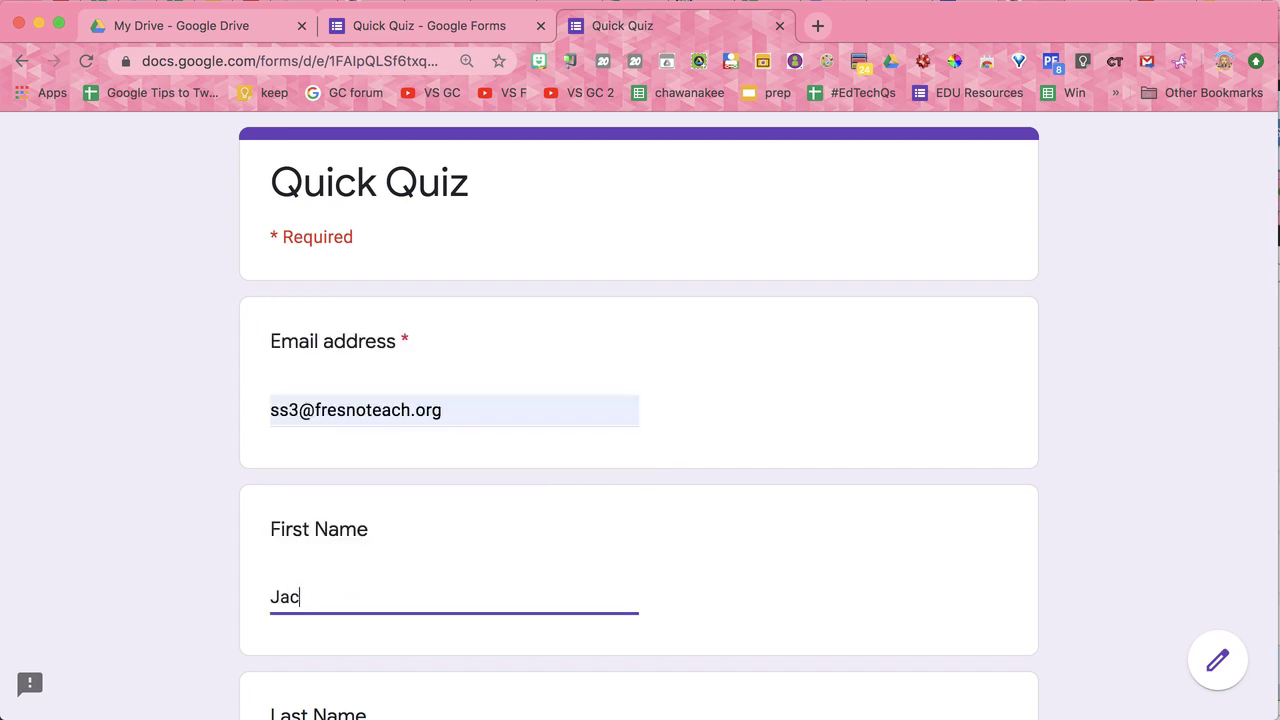
key("Tab")
type("Black")
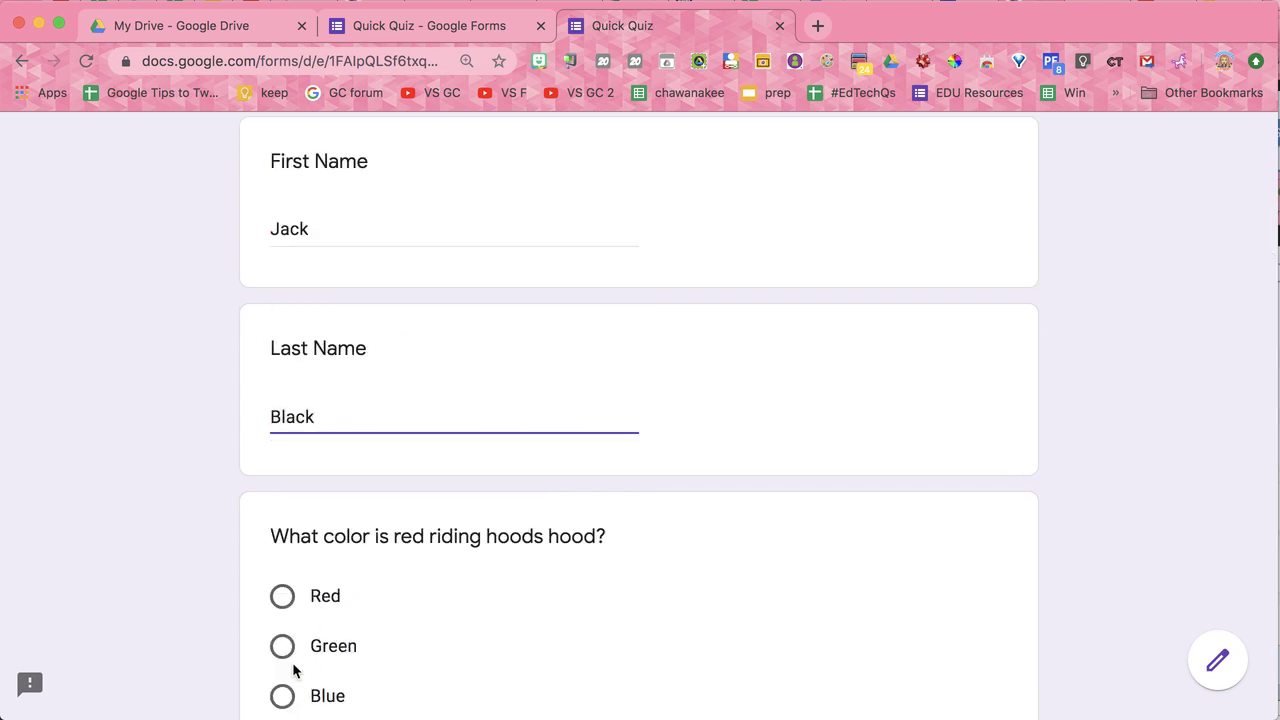
left_click(281, 598)
scroll(280, 605, "down", 3)
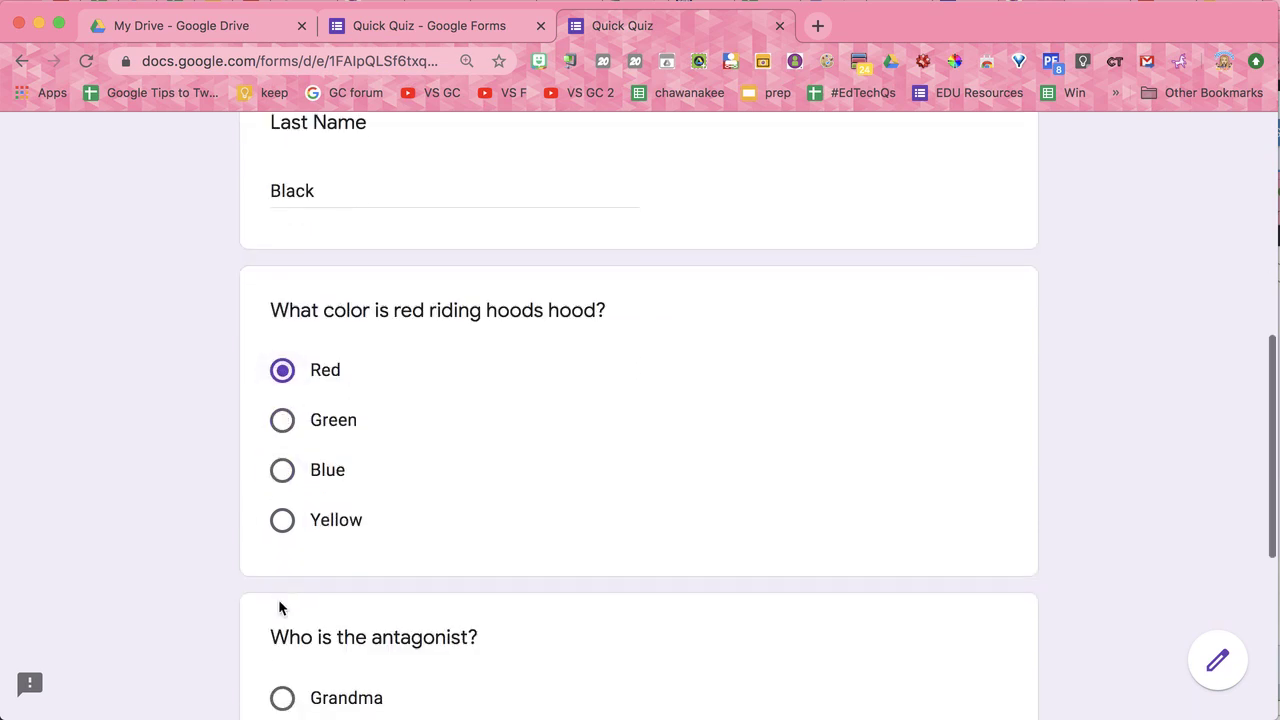
scroll(280, 607, "down", 3)
left_click(282, 464)
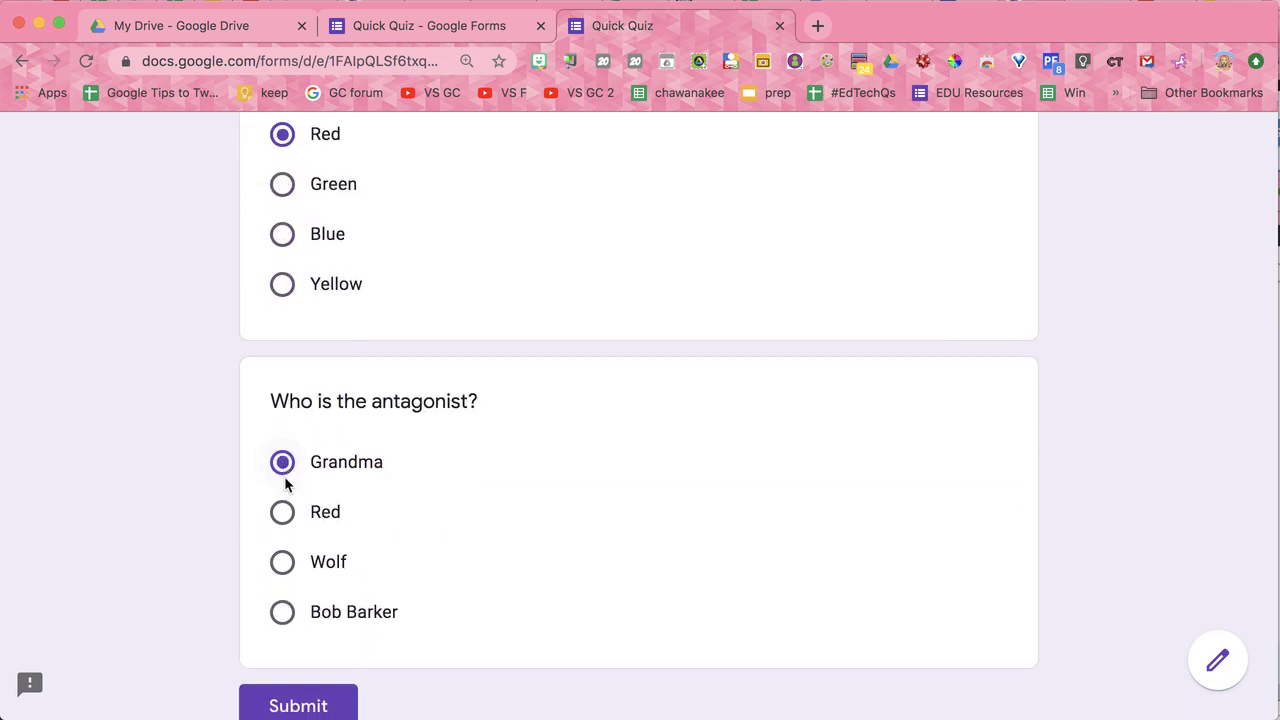
left_click(292, 705)
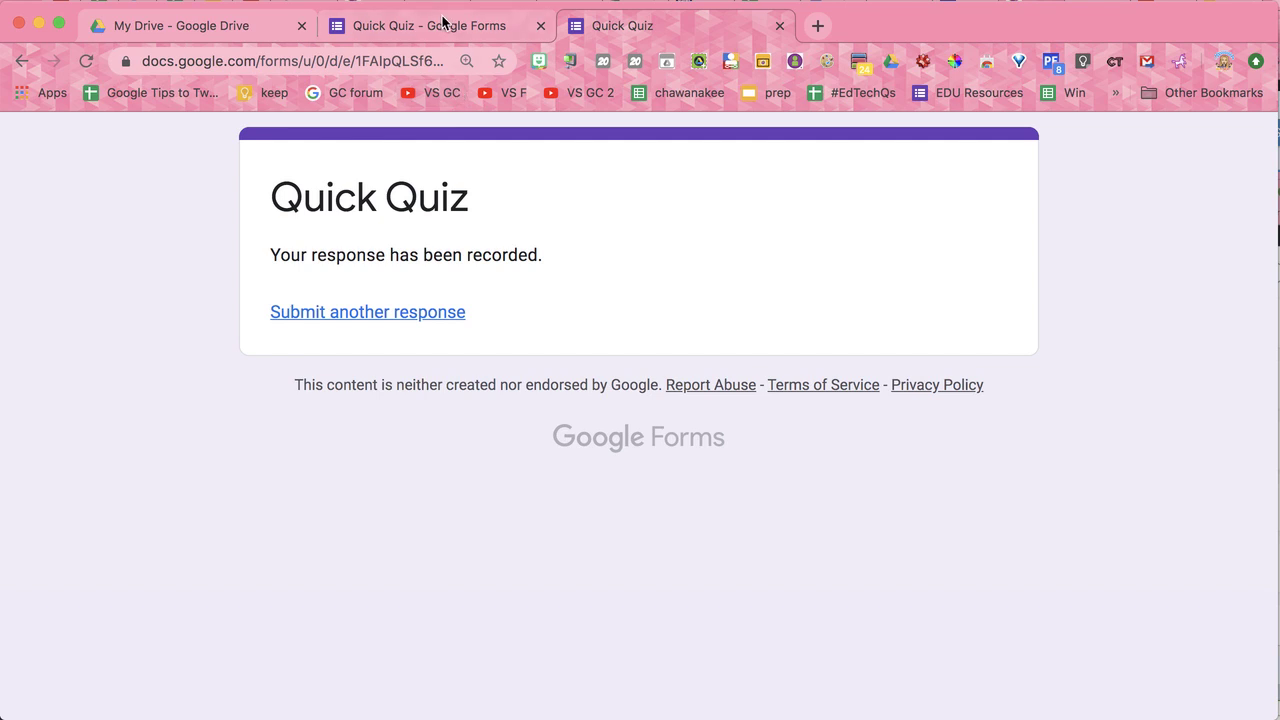
left_click(440, 24)
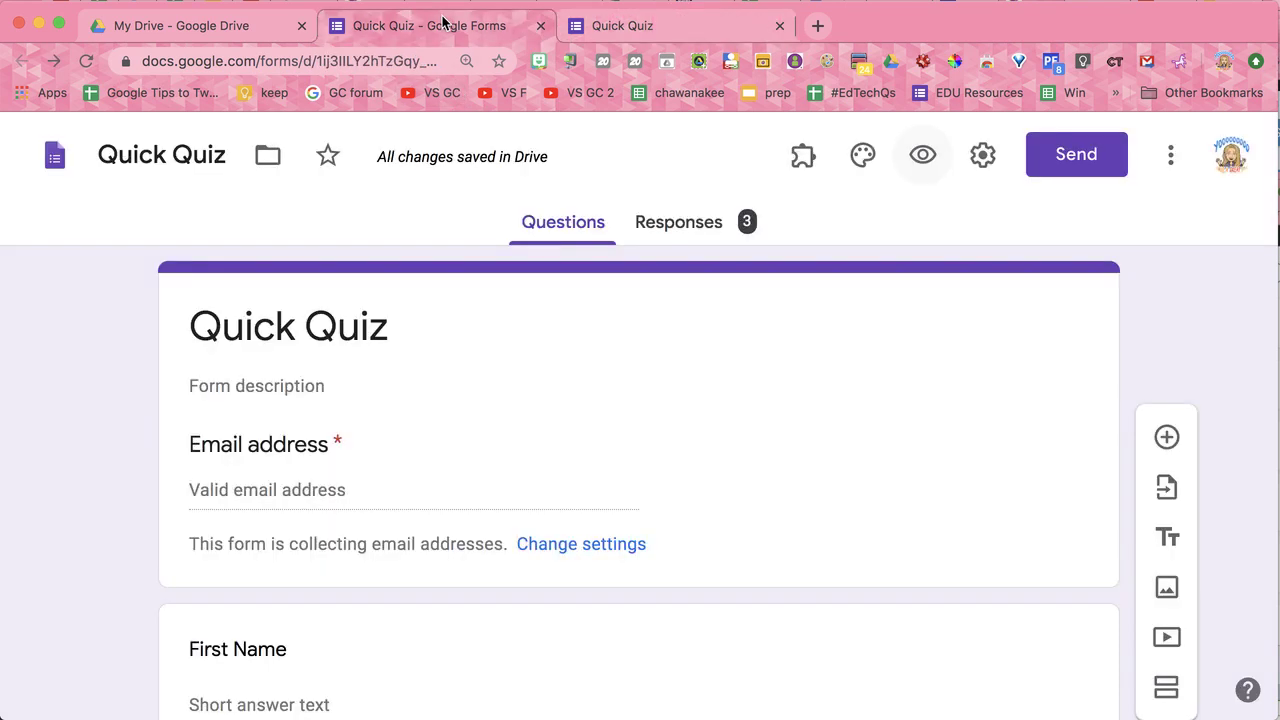
Step: Link the responses to a new 'Quick Quiz (Responses)' spreadsheet from the Responses tab
left_click(689, 237)
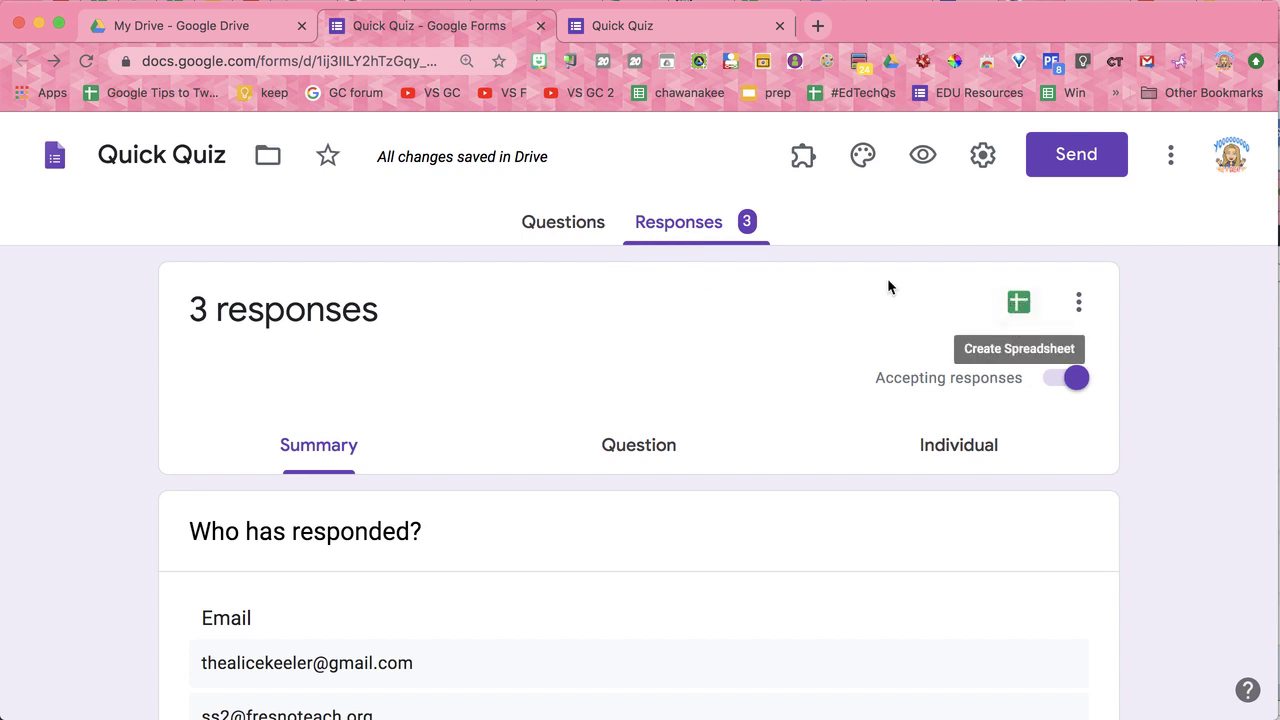
left_click(1018, 302)
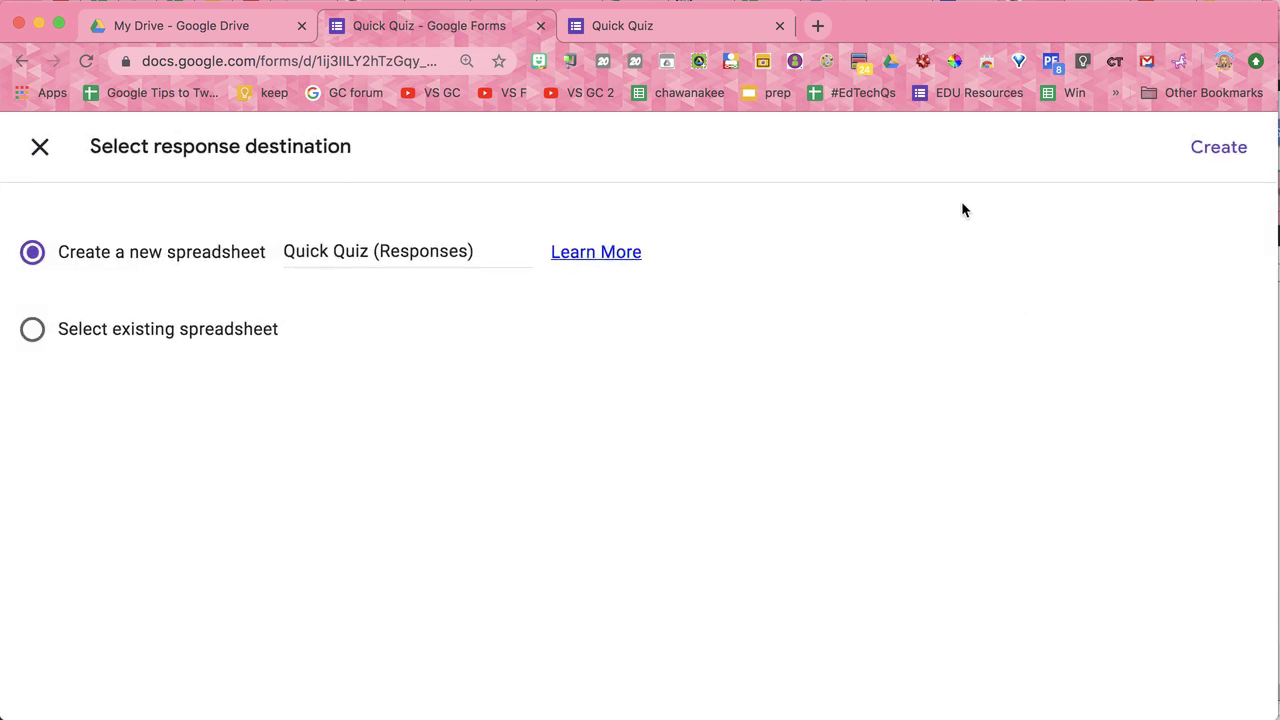
left_click(1217, 150)
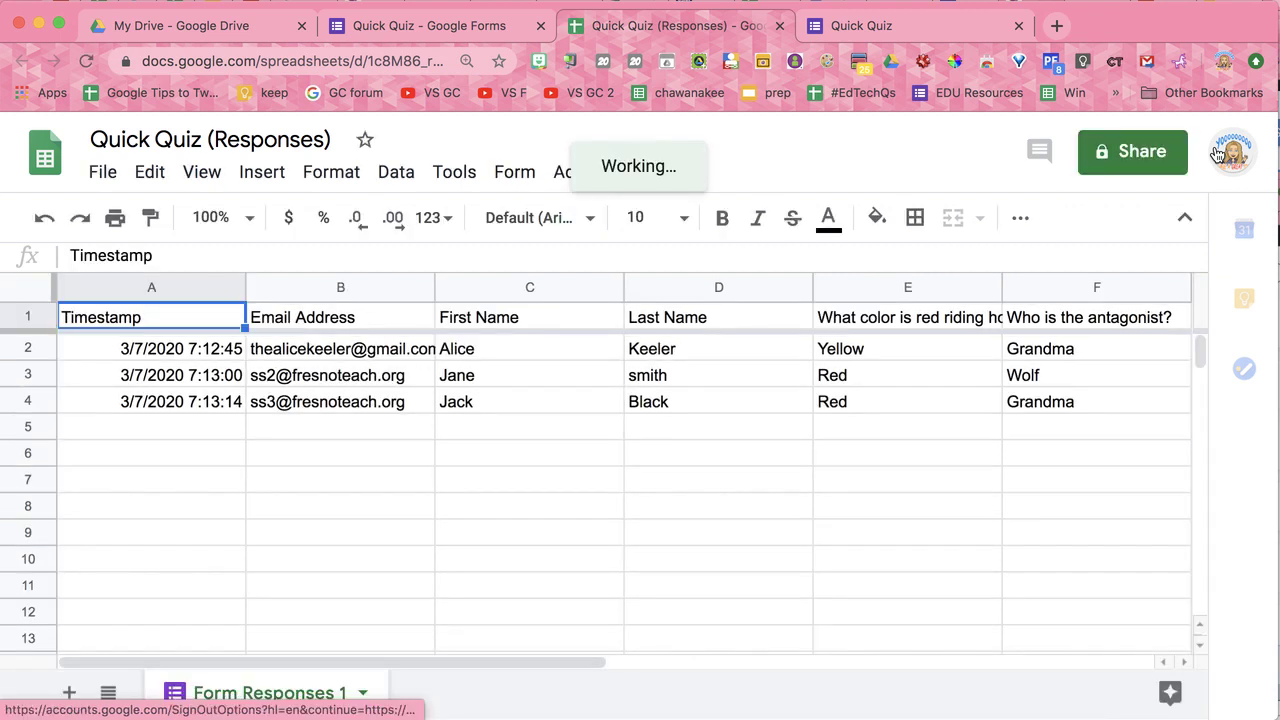
Step: Sort the sheet A→Z by the Last Name column
left_click(668, 374)
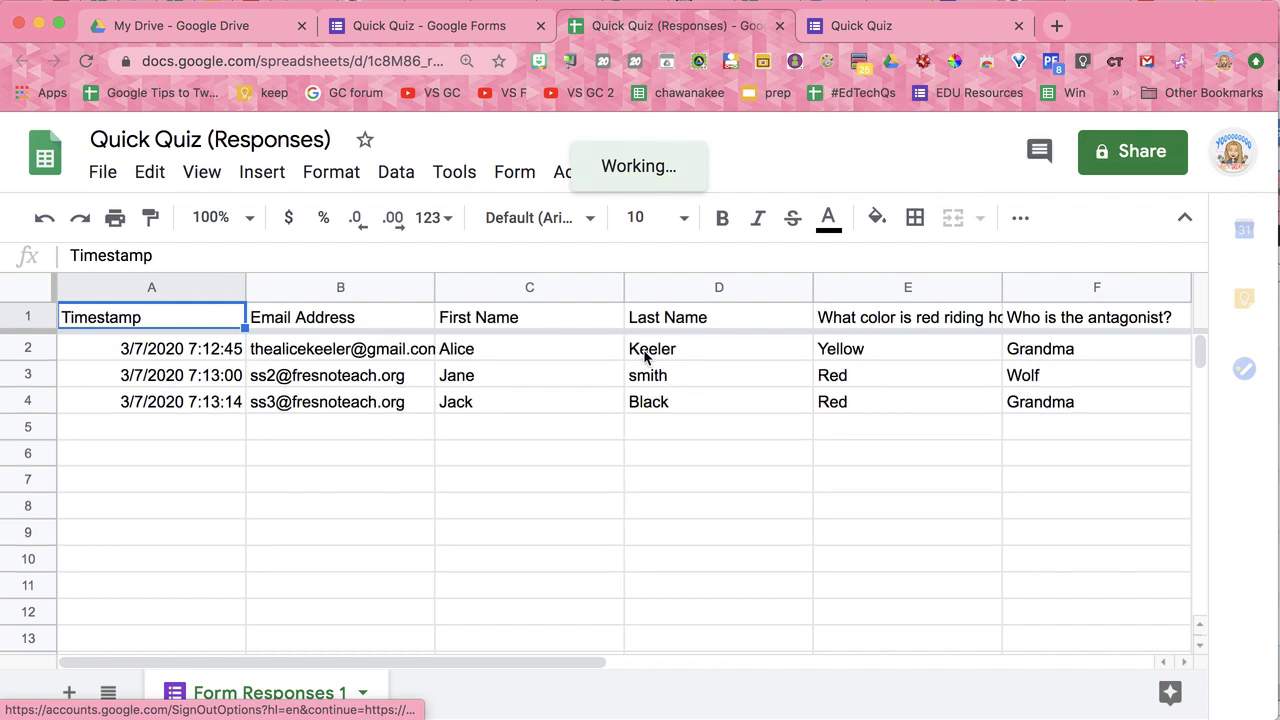
left_click(765, 284)
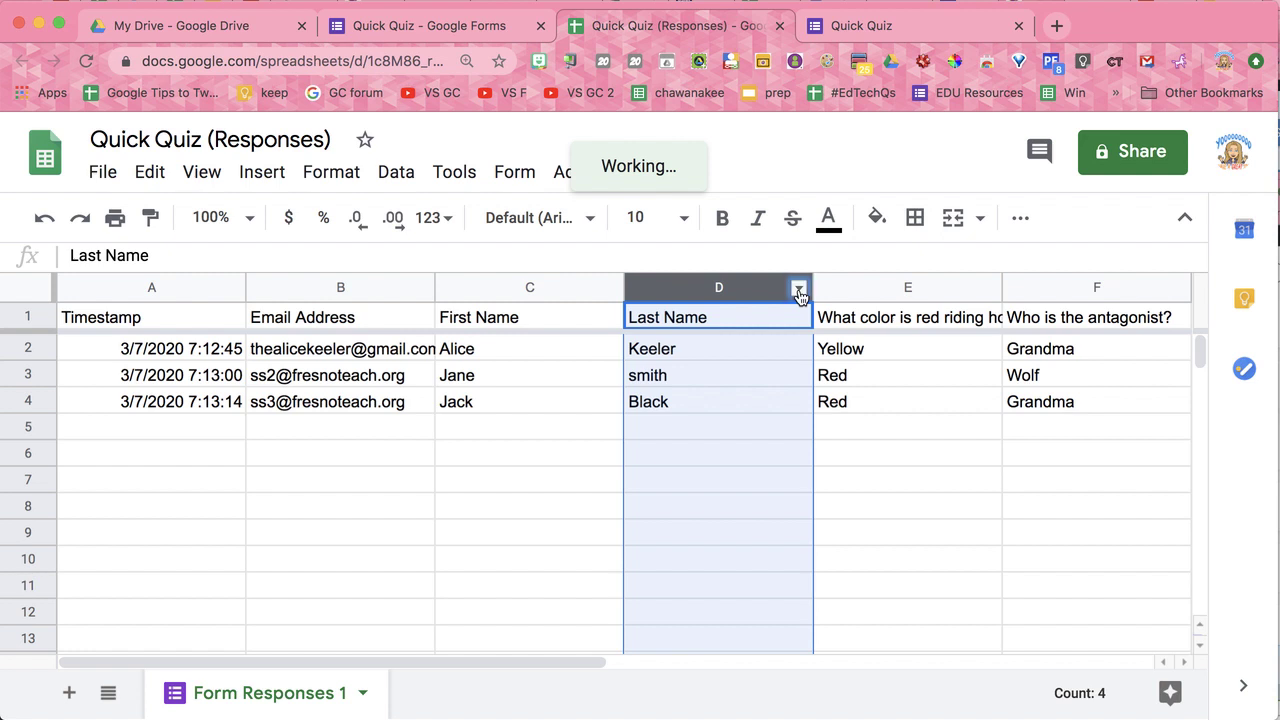
left_click(799, 290)
scroll(860, 505, "down", 5)
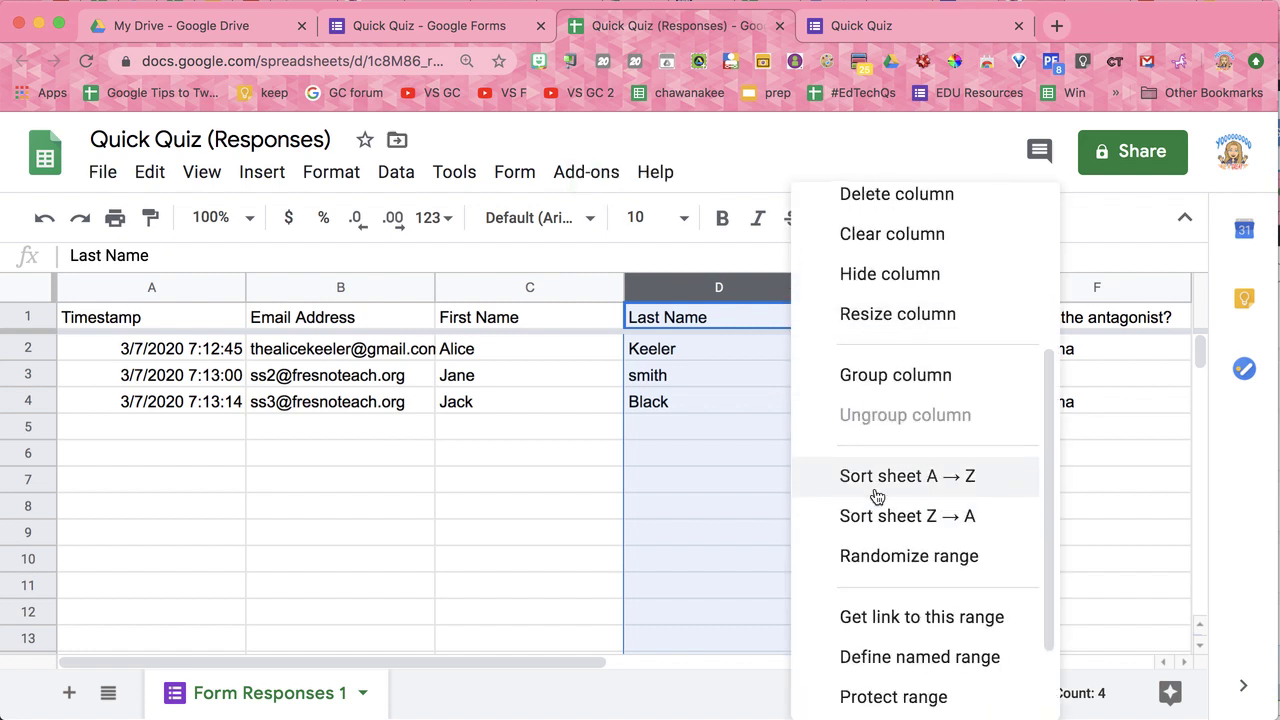
left_click(876, 492)
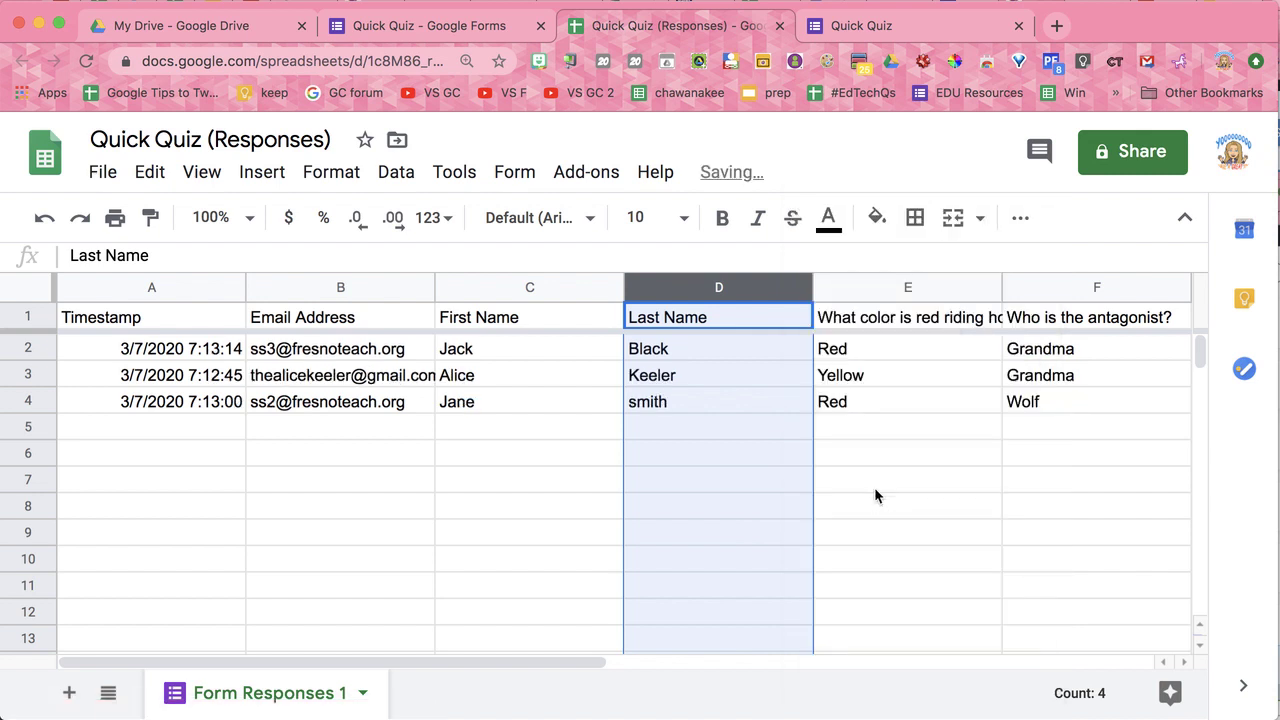
Step: Re-sort the sheet A→Z by the First Name column
left_click(611, 290)
scroll(680, 571, "down", 4)
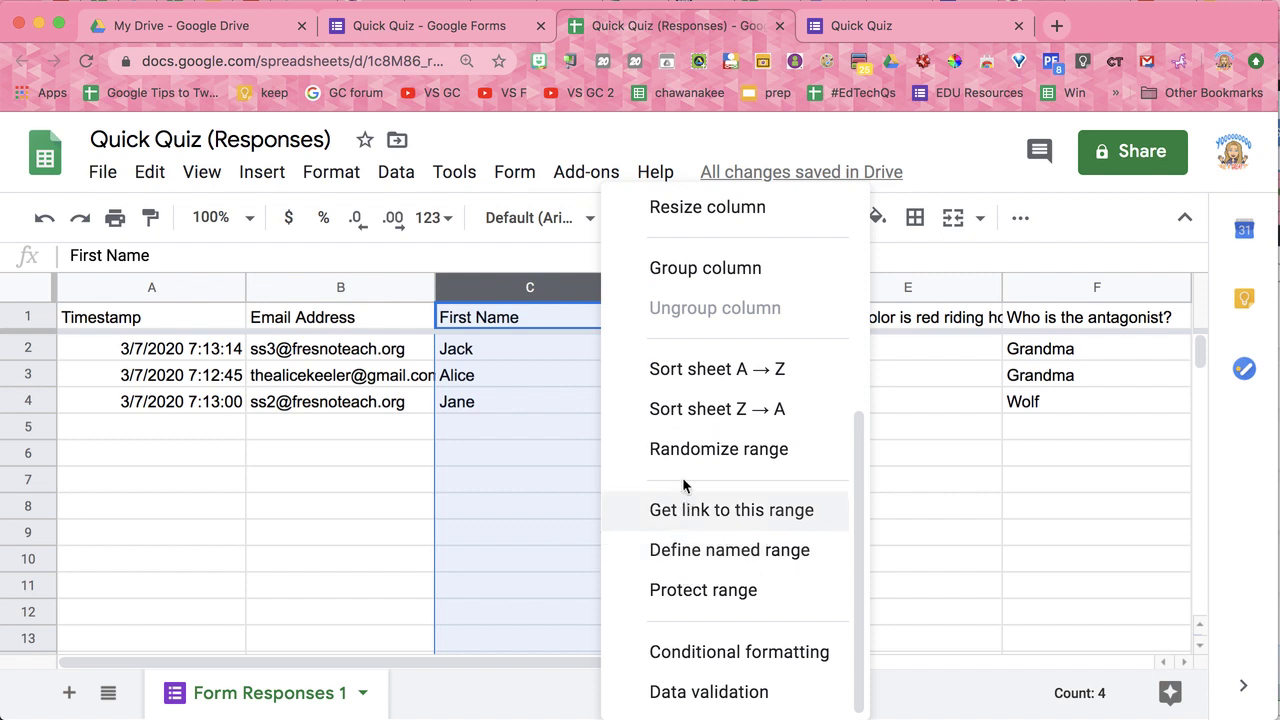
left_click(693, 383)
left_click(920, 399)
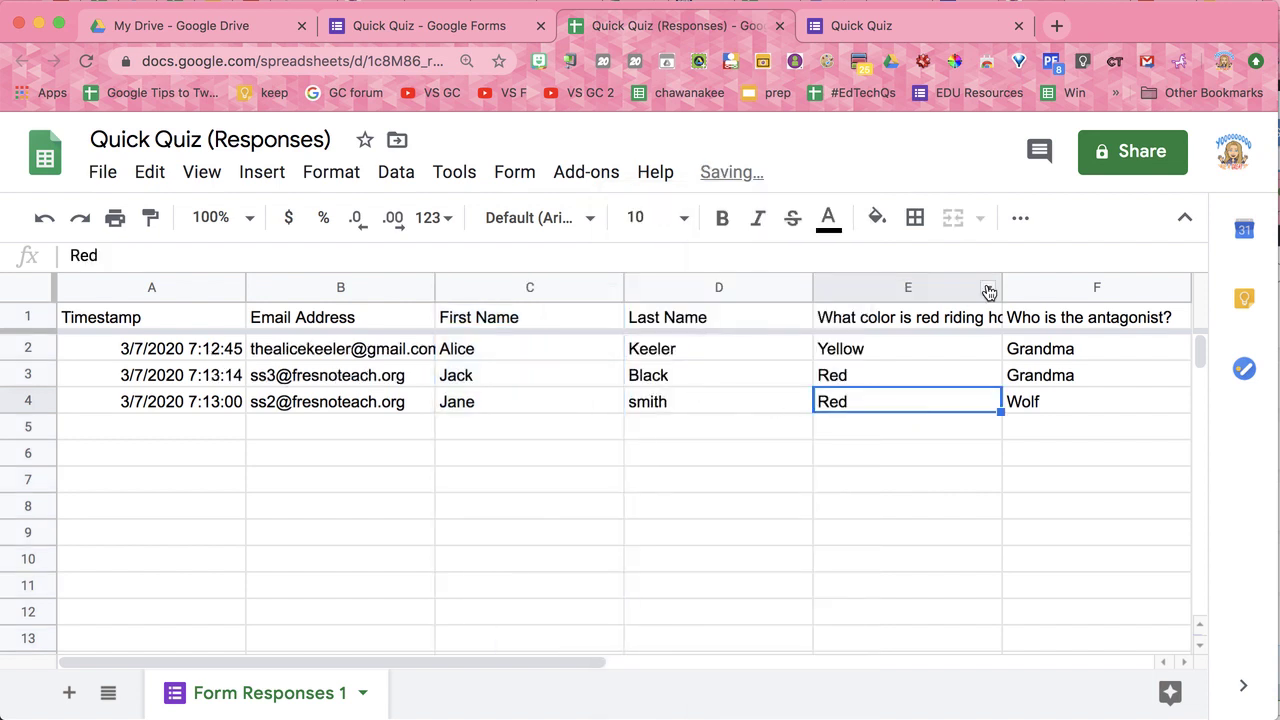
Step: Sort the sheet A→Z by hood colour and select the two Red rows
left_click(991, 290)
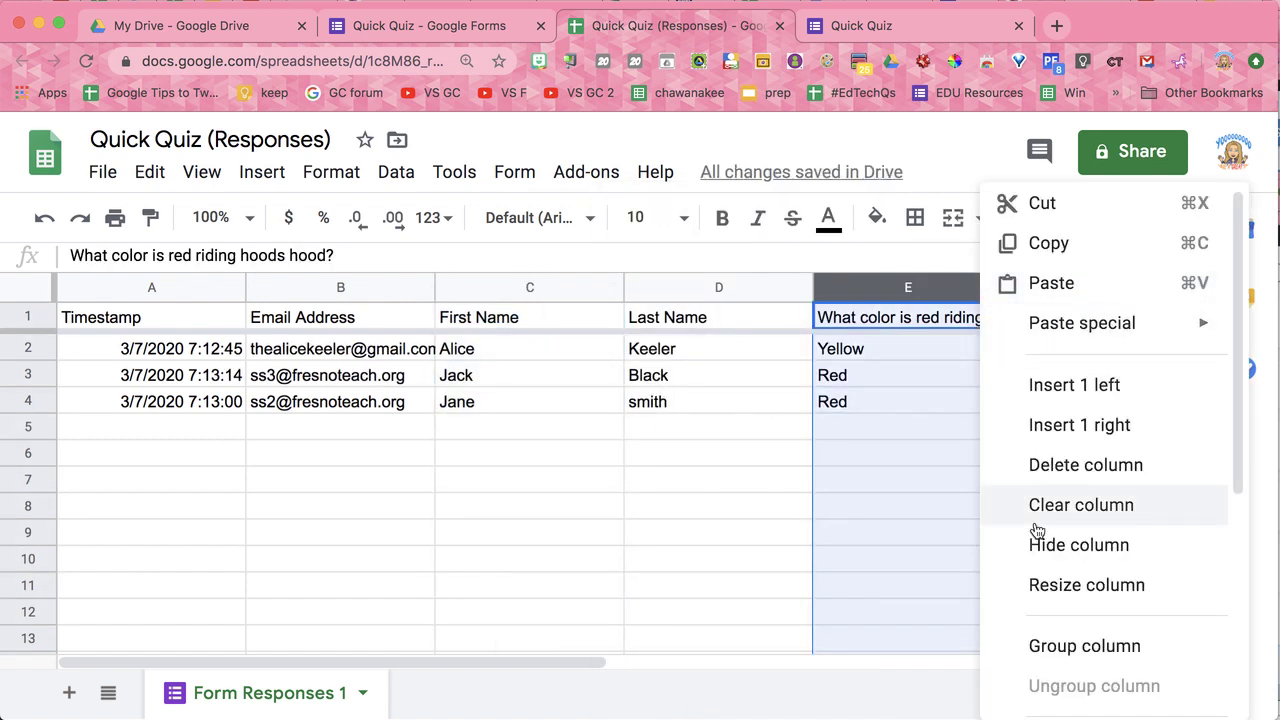
scroll(1030, 525, "down", 4)
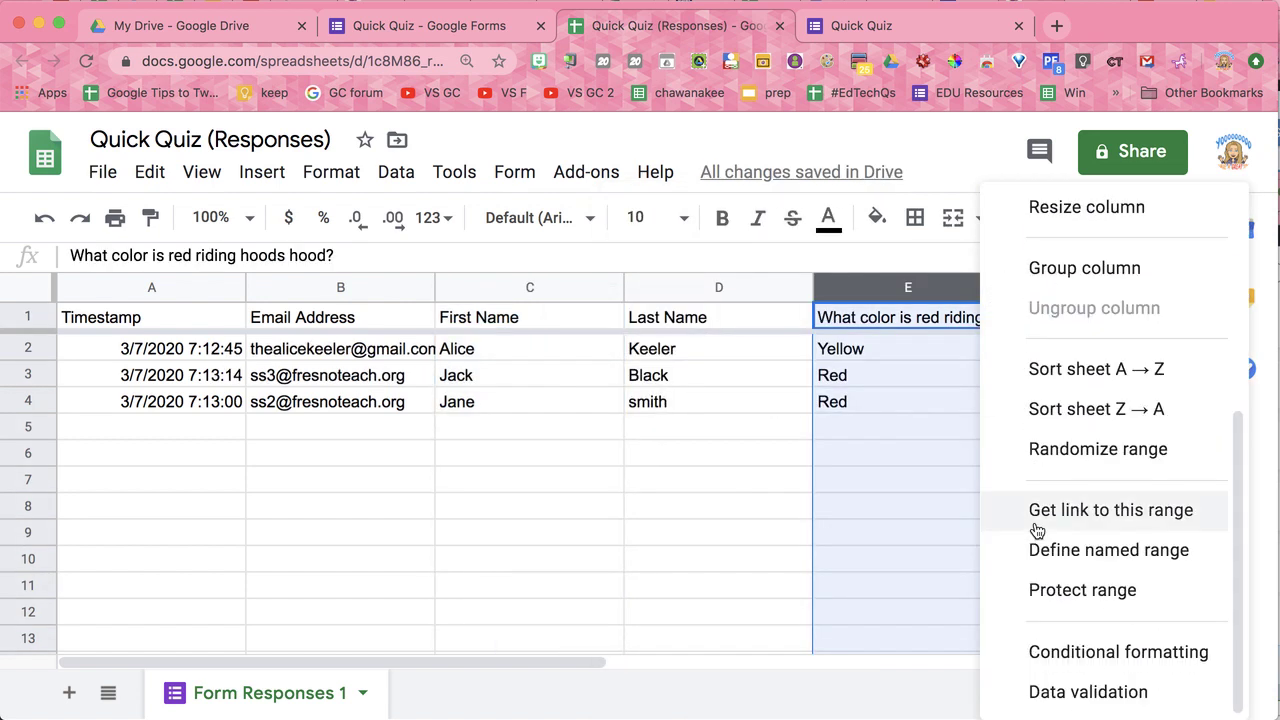
left_click(1069, 372)
left_click_drag(914, 347, 911, 372)
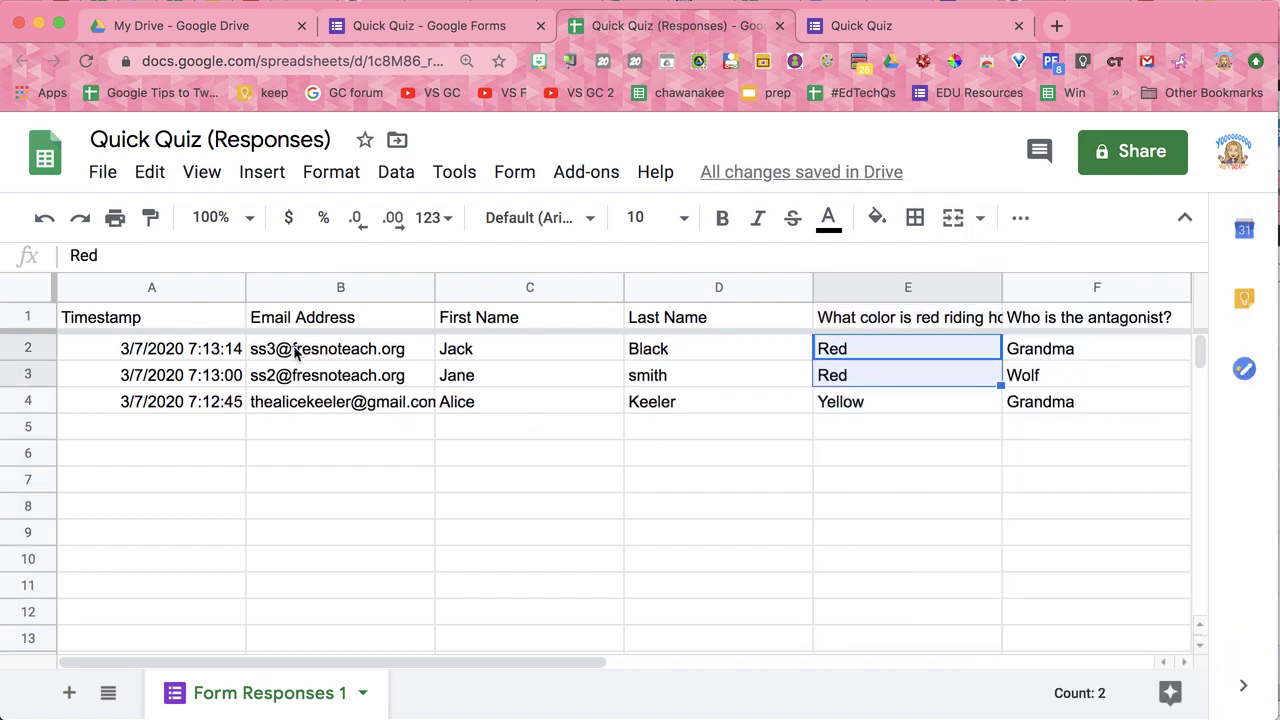
left_click_drag(296, 350, 373, 404)
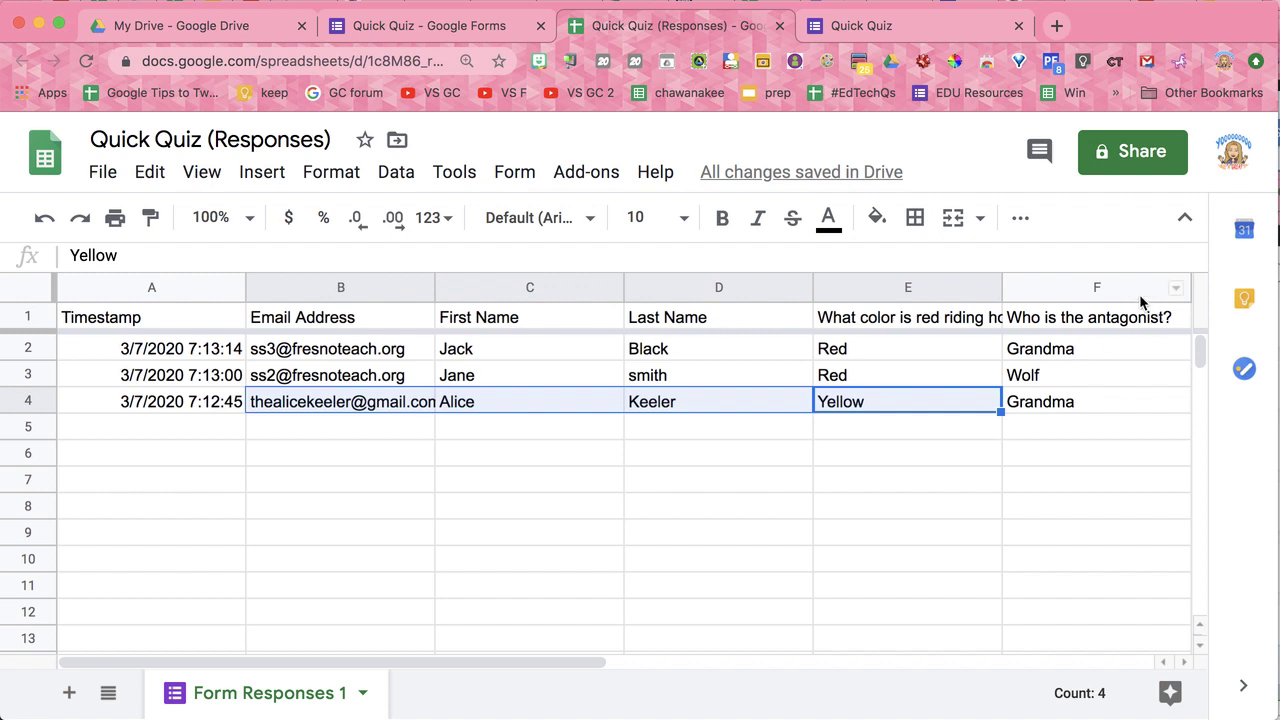
Step: Sort the sheet A→Z by the antagonist answer and highlight the Grandma and Wolf rows
left_click(1175, 287)
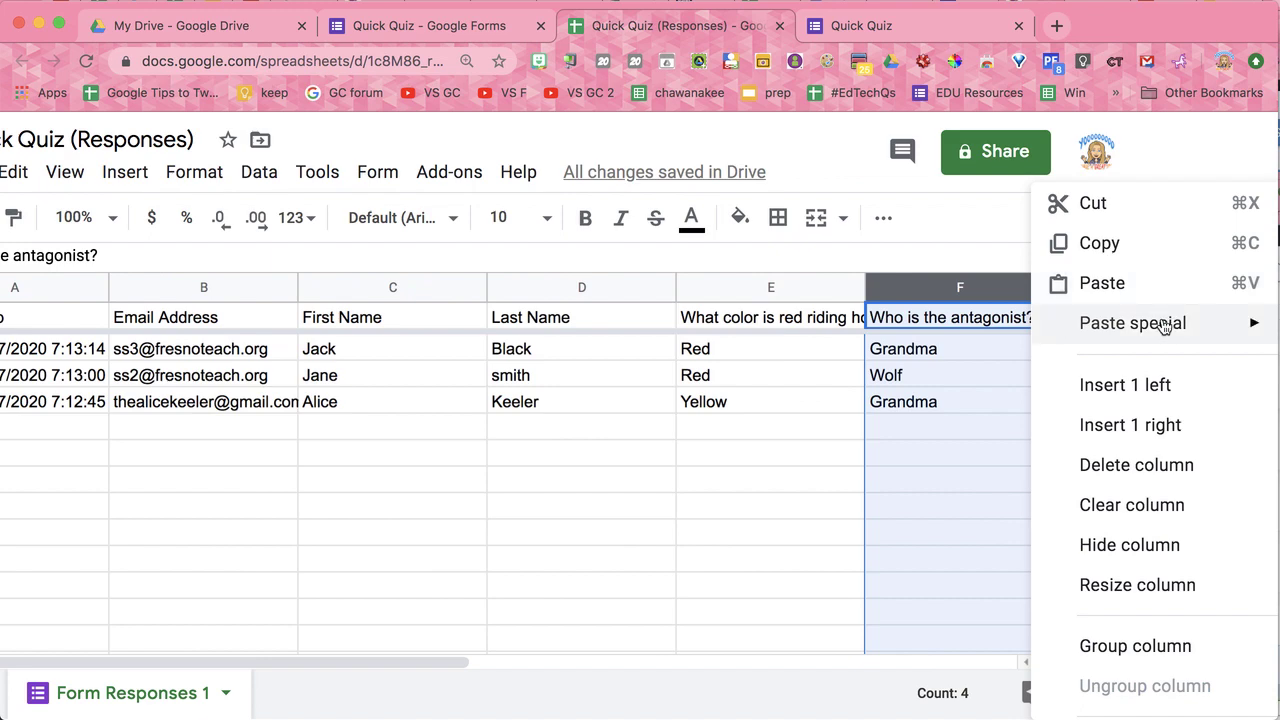
scroll(1138, 533, "down", 5)
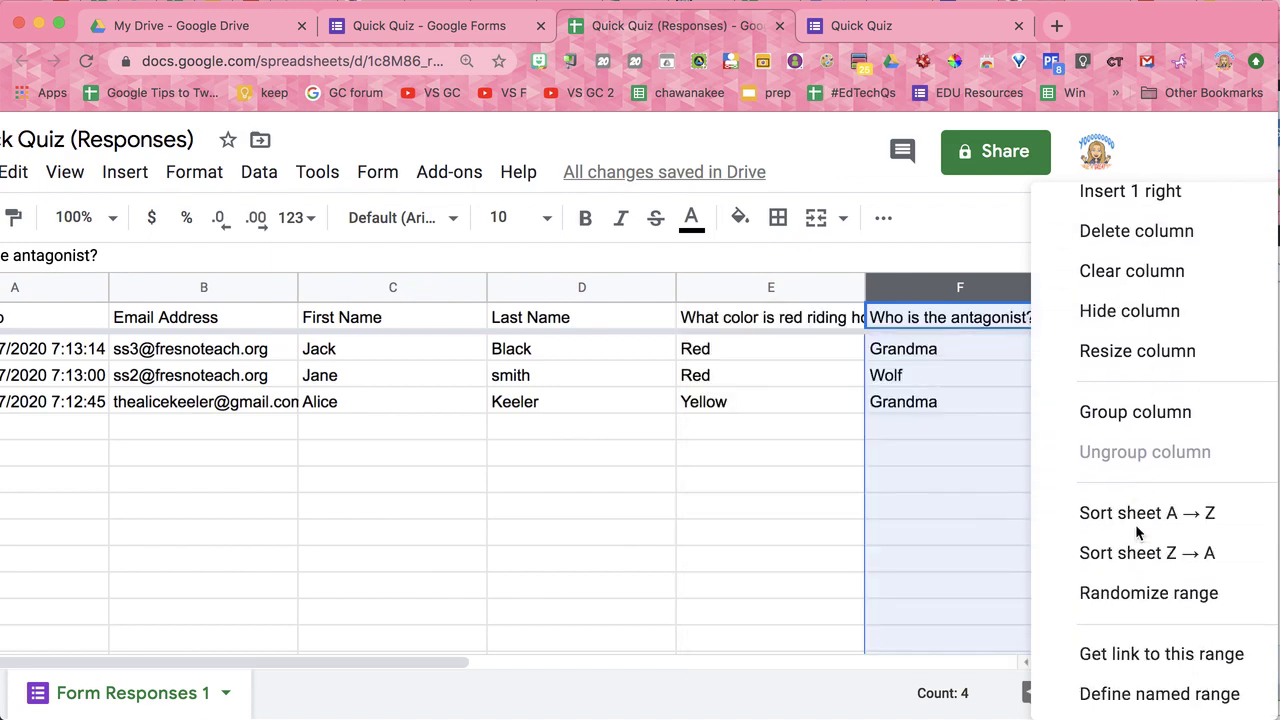
left_click(1138, 511)
left_click(1080, 420)
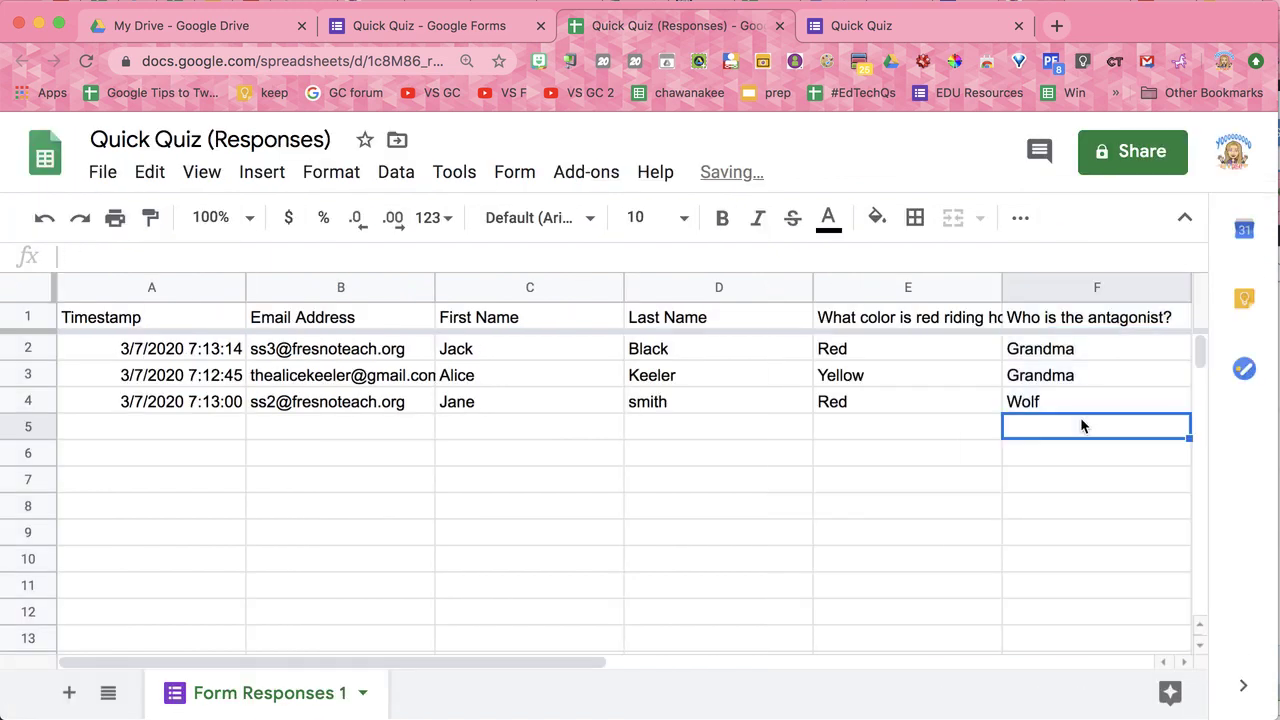
left_click_drag(1075, 350, 354, 368)
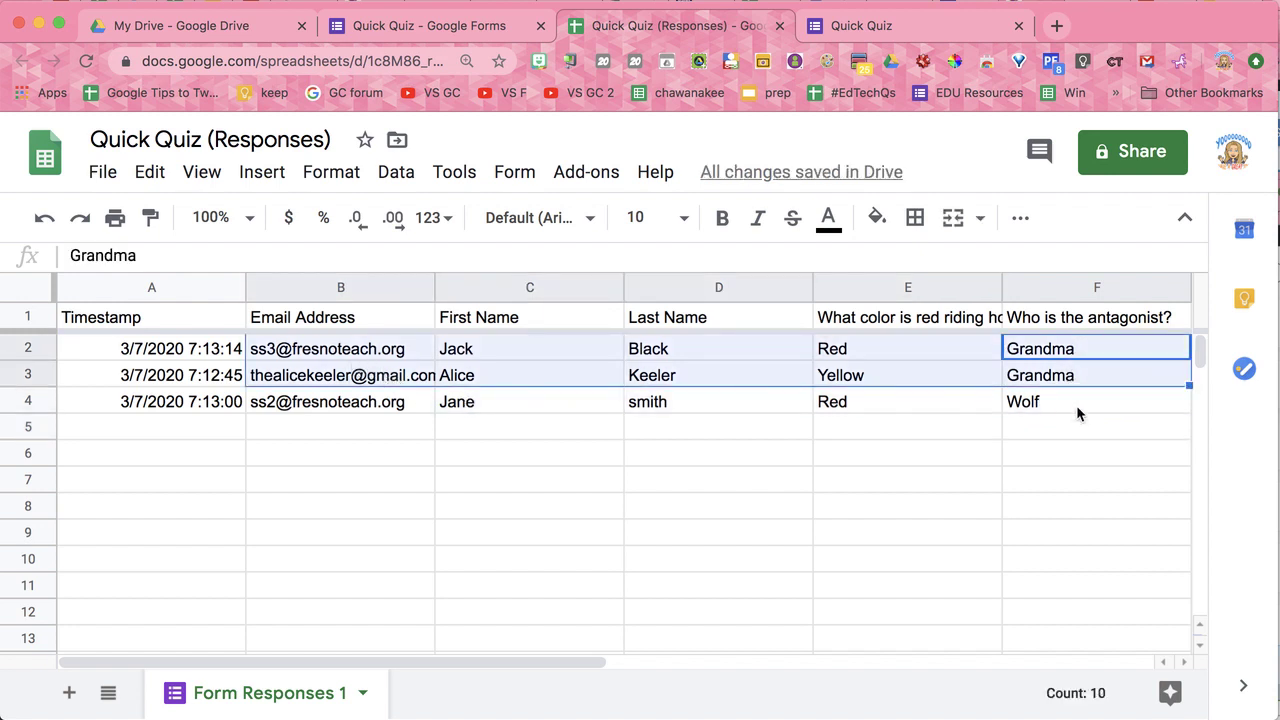
left_click_drag(1076, 405, 409, 407)
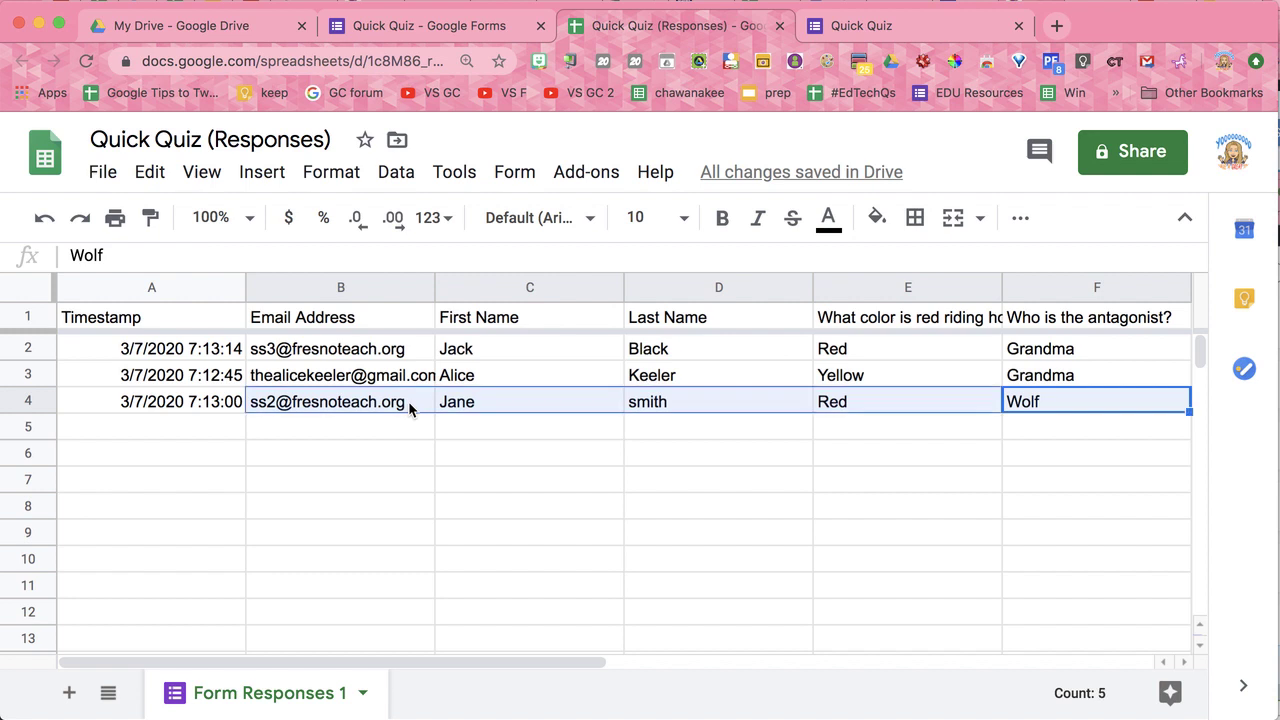
left_click_drag(1058, 368, 377, 347)
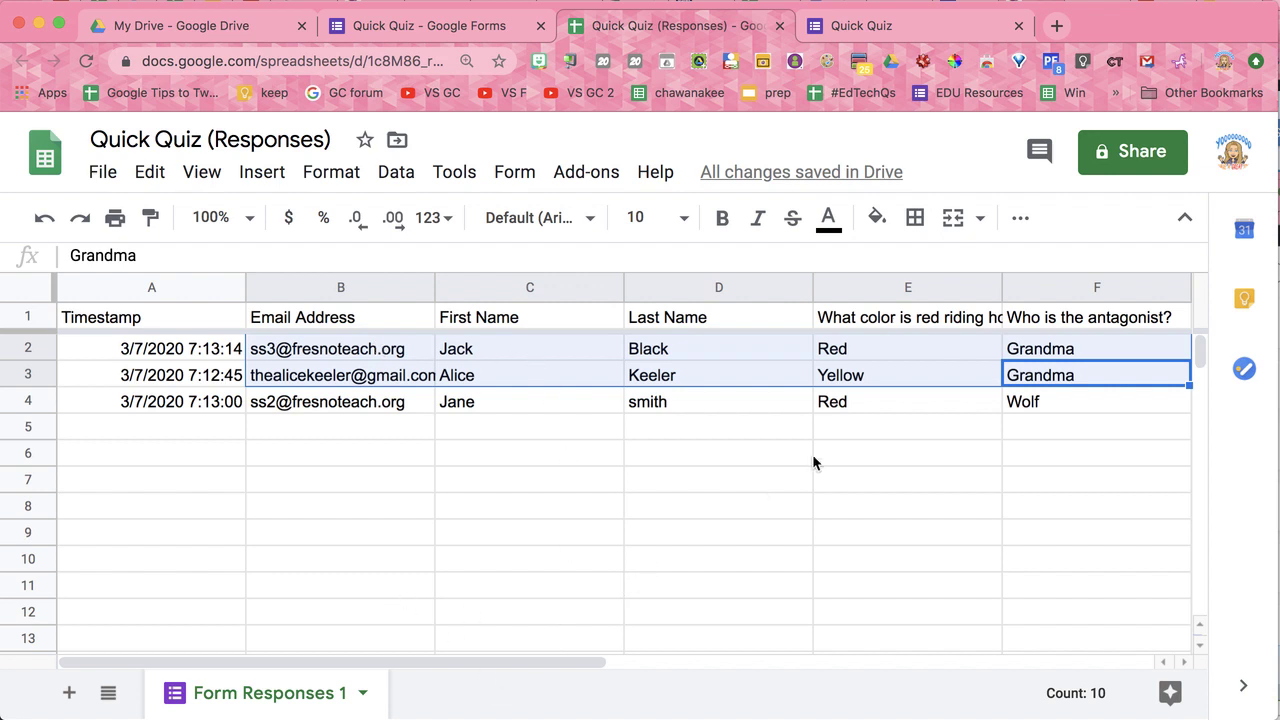
Step: Re-sort the sheet A→Z by hood colour using the column's right-click menu
right_click(983, 288)
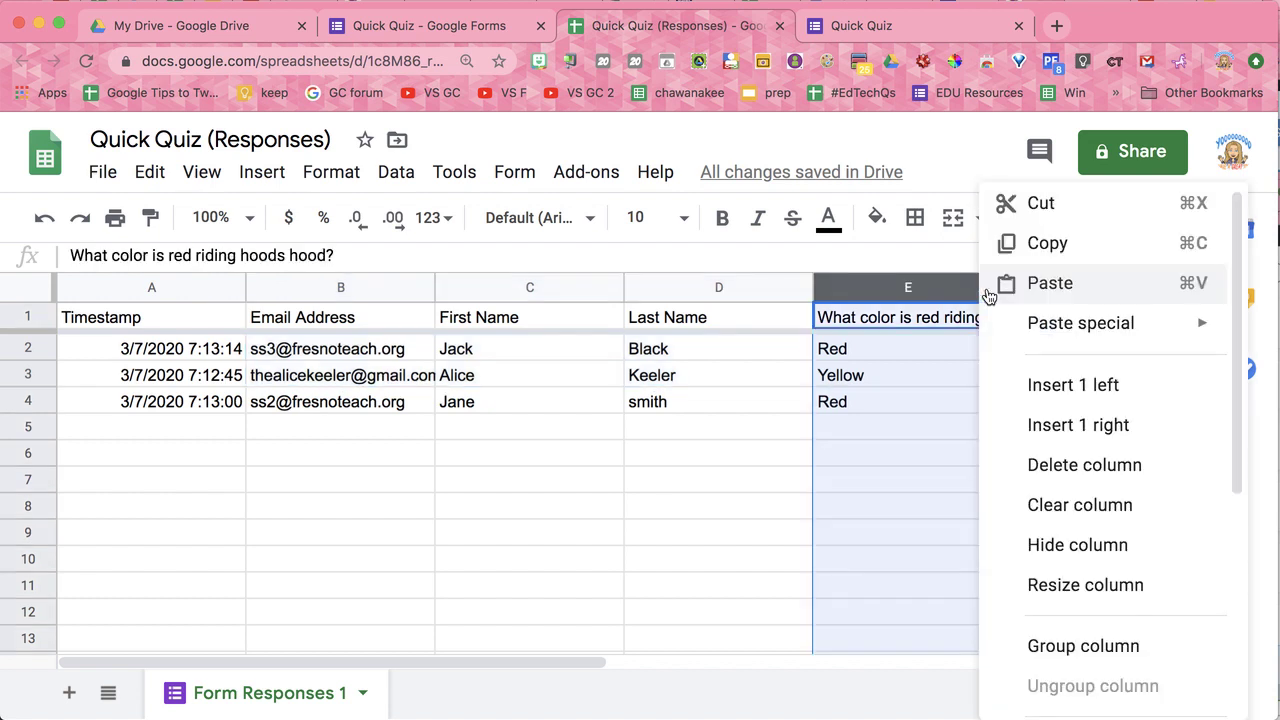
scroll(1026, 446, "down", 5)
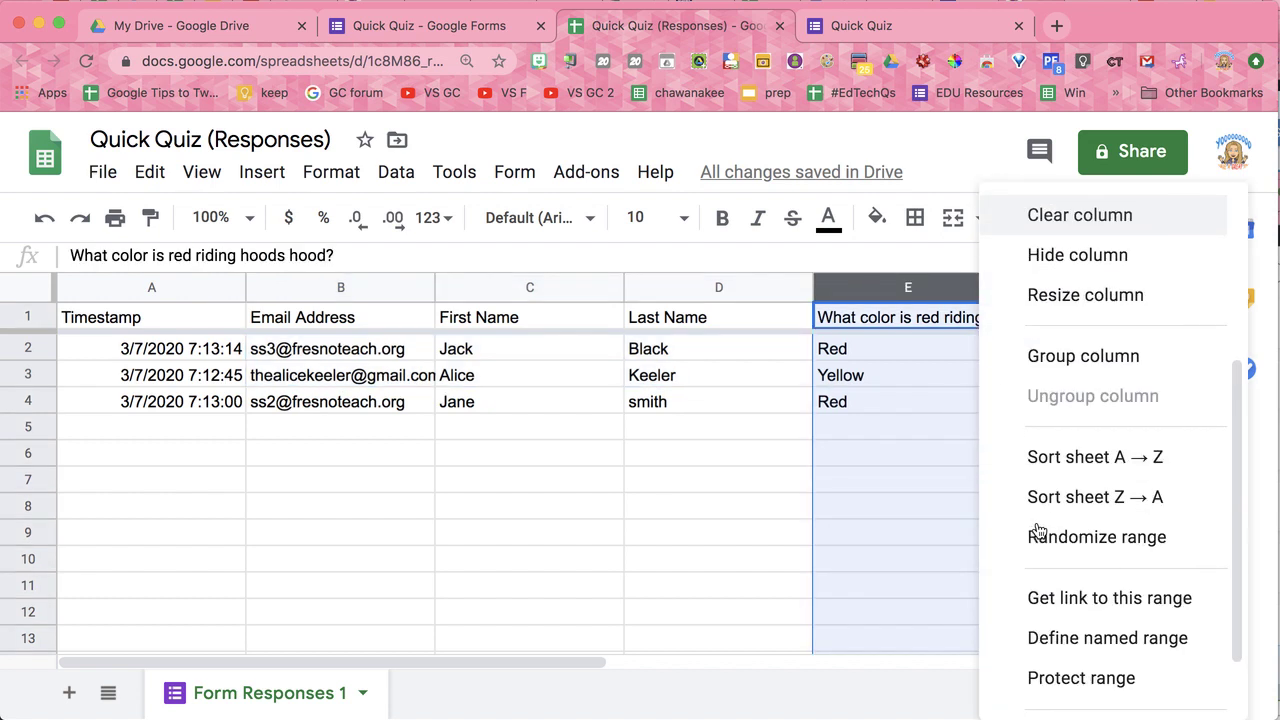
left_click(1060, 434)
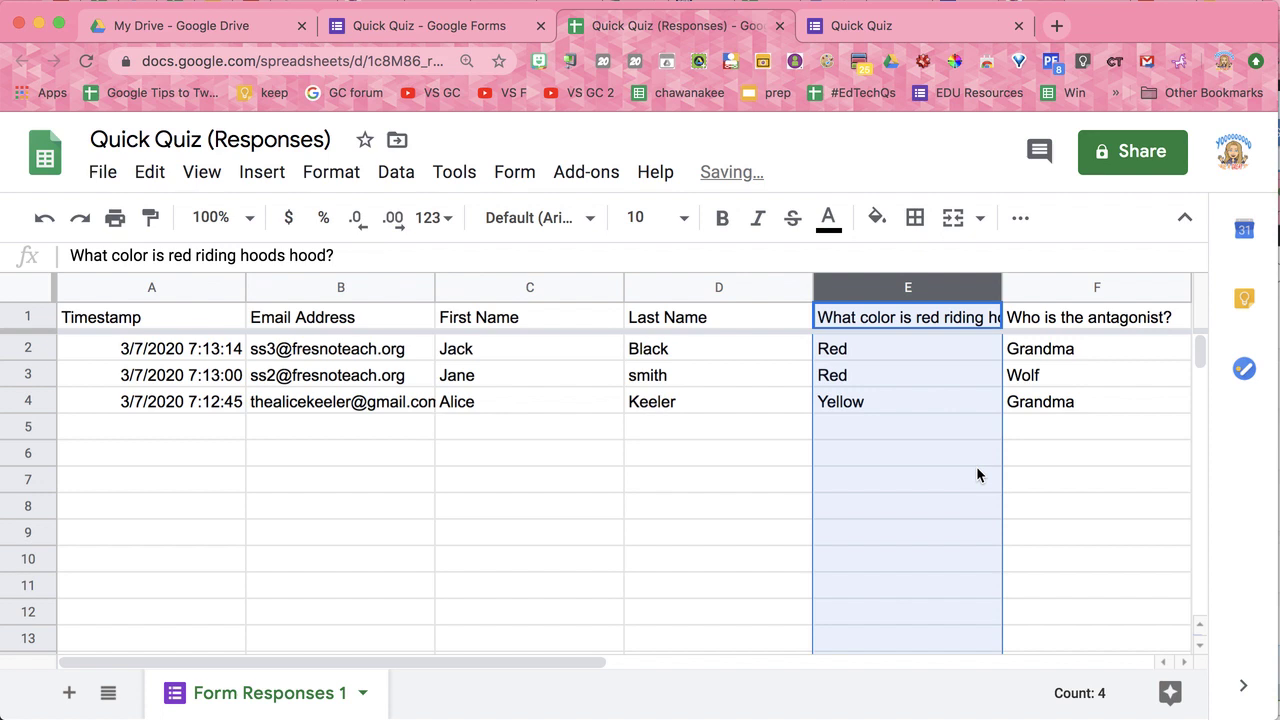